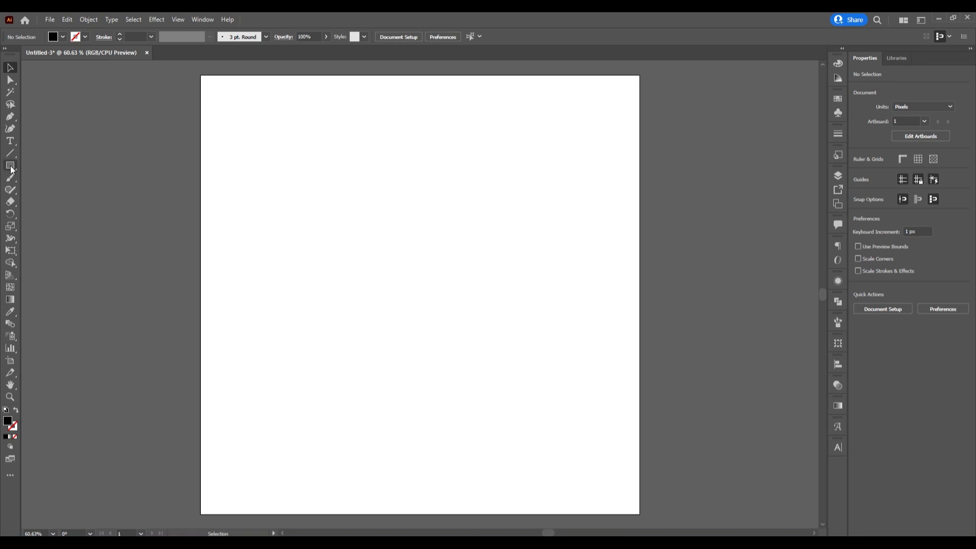
- Draw a black five-pointed star about 28 px wide and 26 px high, left of the artboard's centre
{"action": "left_click_drag", "start_coordinate": [10, 165], "coordinate": [49, 211]}
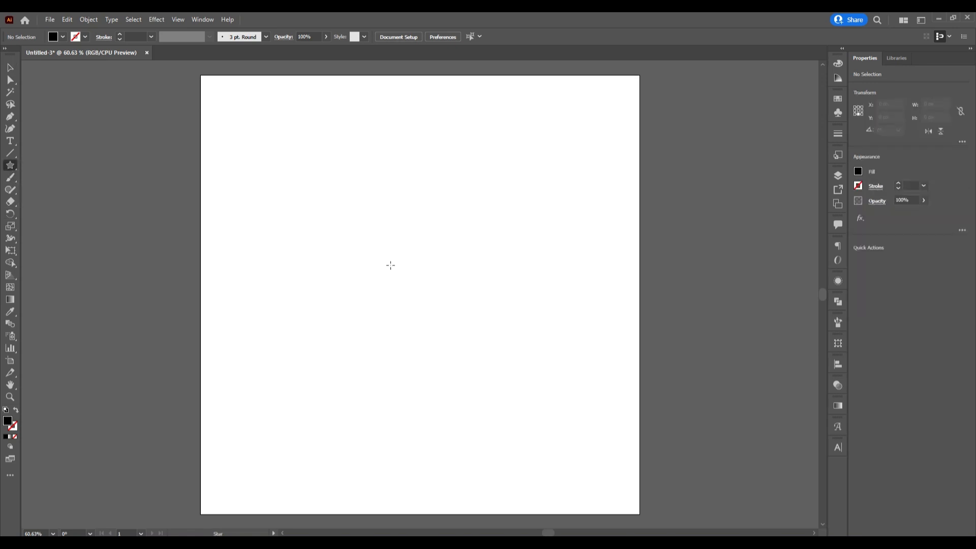
{"action": "left_click_drag", "start_coordinate": [345, 259], "coordinate": [343, 264]}
{"action": "key", "text": "v"}
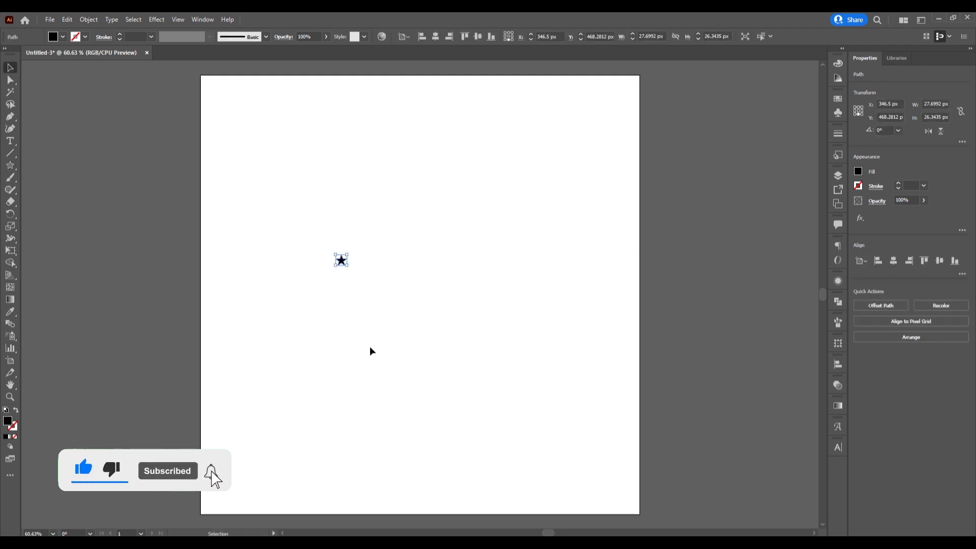
{"action": "left_click", "coordinate": [444, 396]}
{"action": "left_click", "coordinate": [339, 260]}
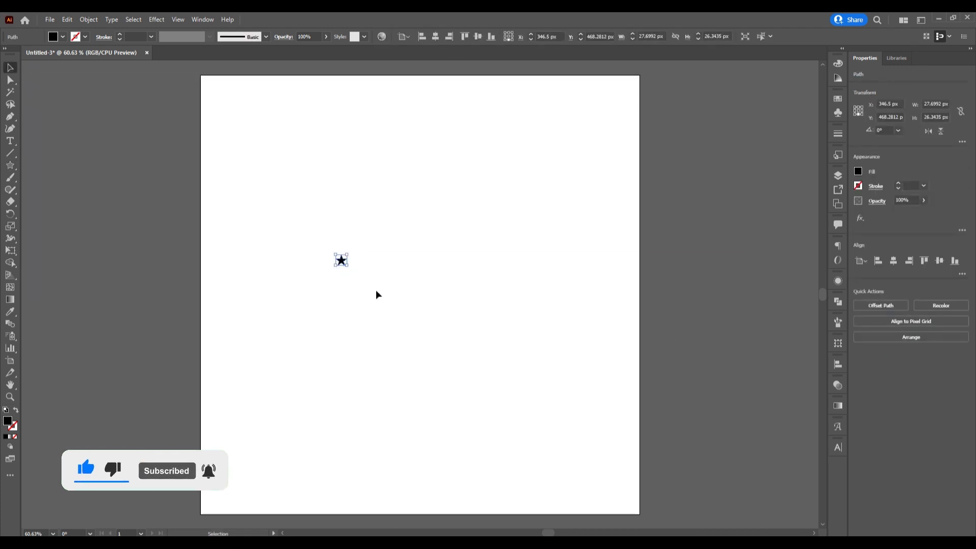
- Copy the star, paste it in place, and move the duplicate horizontally to about X 958 px near the artboard's right edge
{"action": "left_click", "coordinate": [68, 20]}
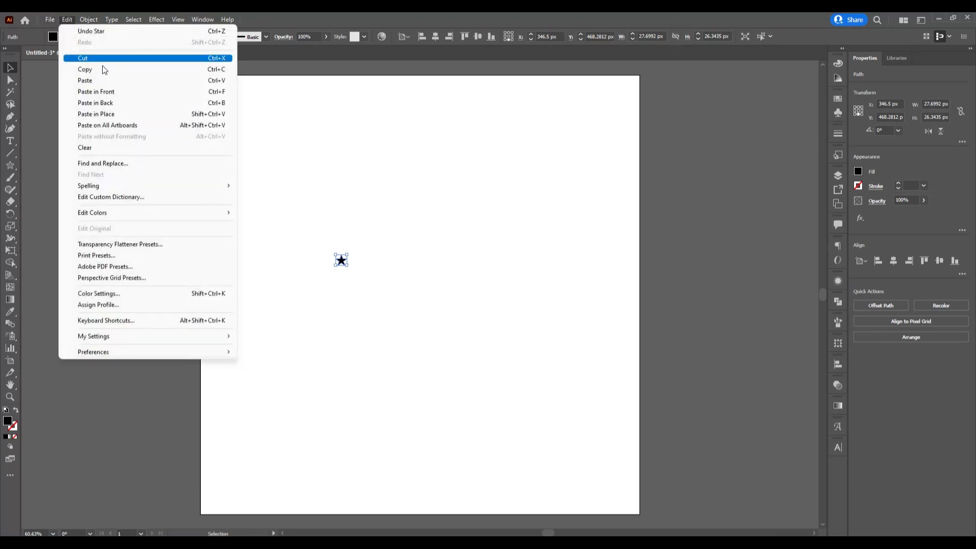
{"action": "left_click", "coordinate": [101, 70]}
{"action": "left_click", "coordinate": [67, 20]}
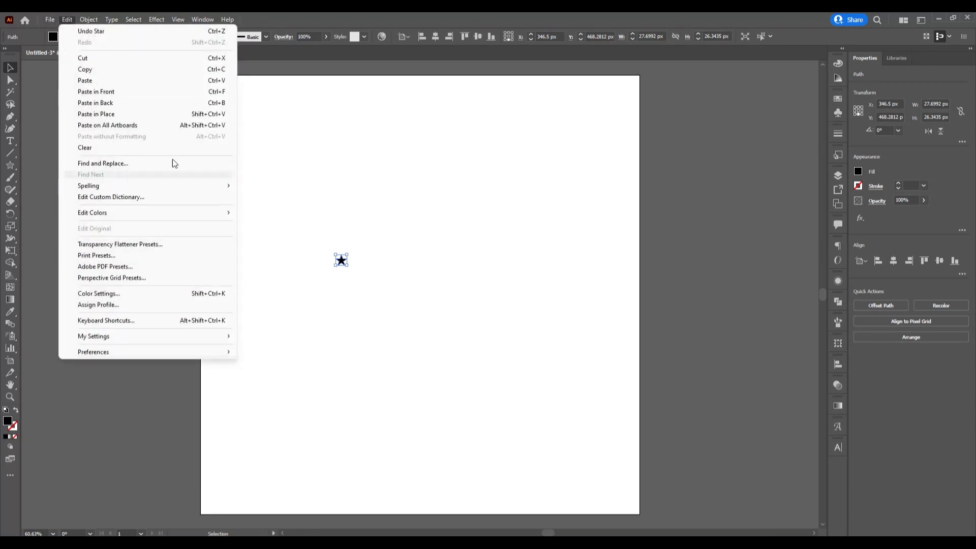
{"action": "left_click", "coordinate": [148, 114]}
{"action": "left_click", "coordinate": [405, 383]}
{"action": "left_click_drag", "start_coordinate": [341, 259], "coordinate": [588, 269]}
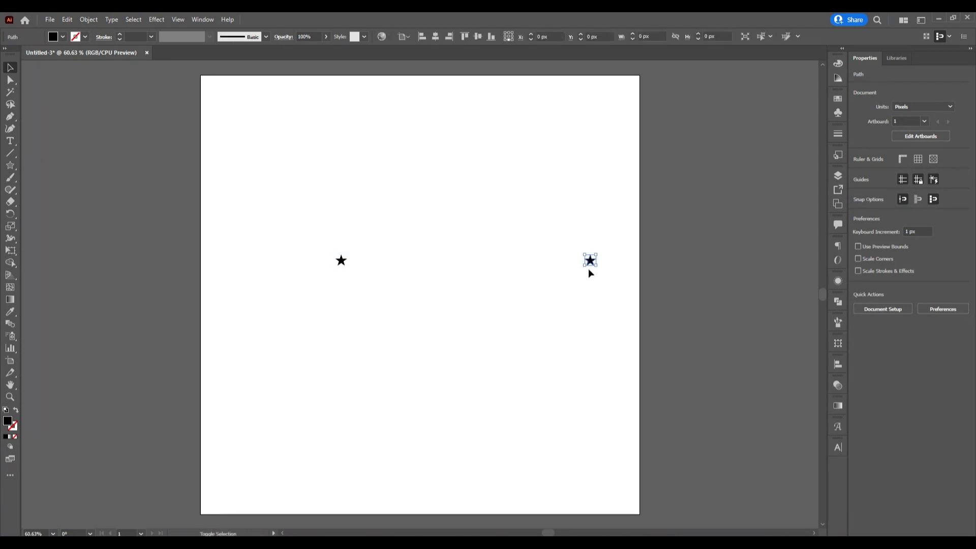
- Scale the right-hand star down proportionally around its centre to about 7 px wide
{"action": "scroll", "coordinate": [602, 267], "scroll_direction": "up", "scroll_amount": 3}
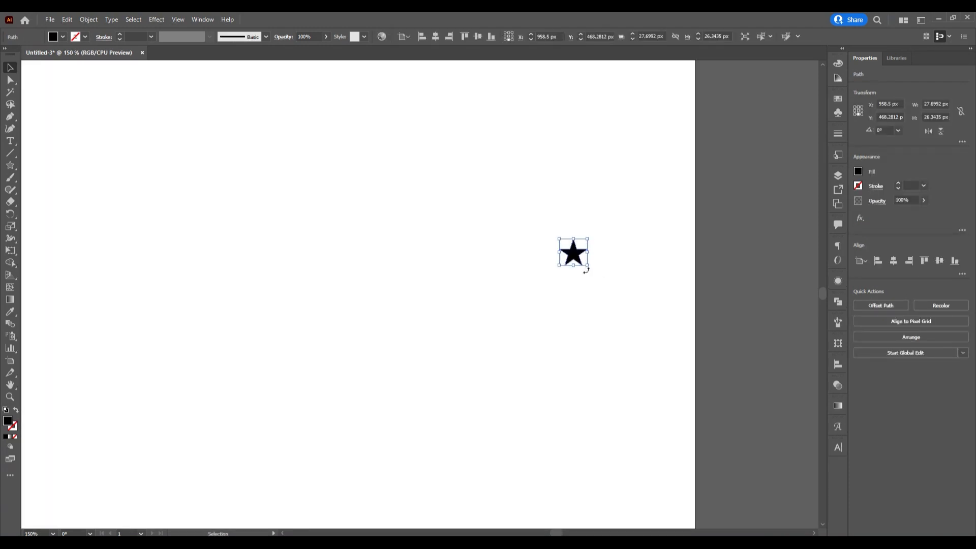
{"action": "scroll", "coordinate": [587, 268], "scroll_direction": "up", "scroll_amount": 1}
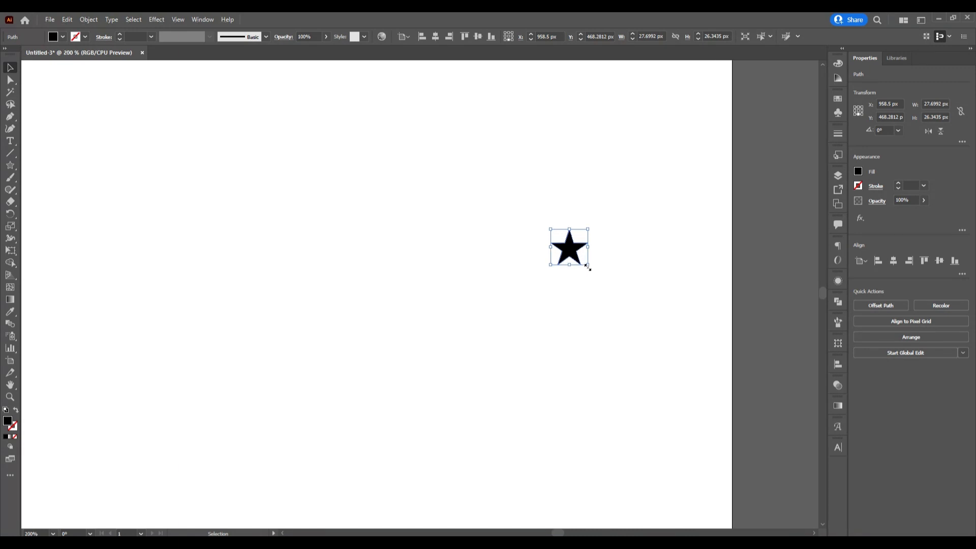
{"action": "left_click_drag", "start_coordinate": [587, 266], "coordinate": [573, 268]}
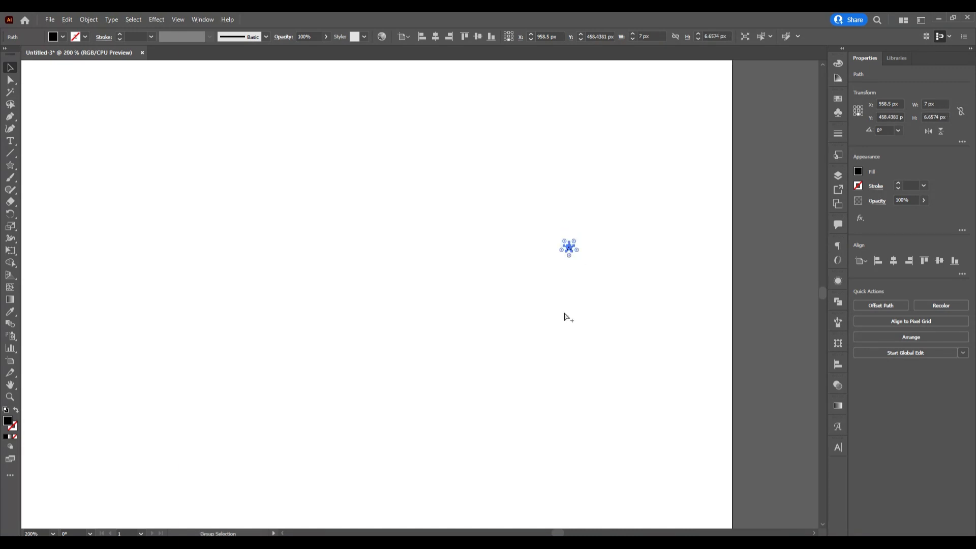
- Select both the large and the small star and make a blend between them
{"action": "key", "text": "ctrl+0"}
{"action": "left_click_drag", "start_coordinate": [276, 192], "coordinate": [604, 307]}
{"action": "left_click", "coordinate": [87, 19]}
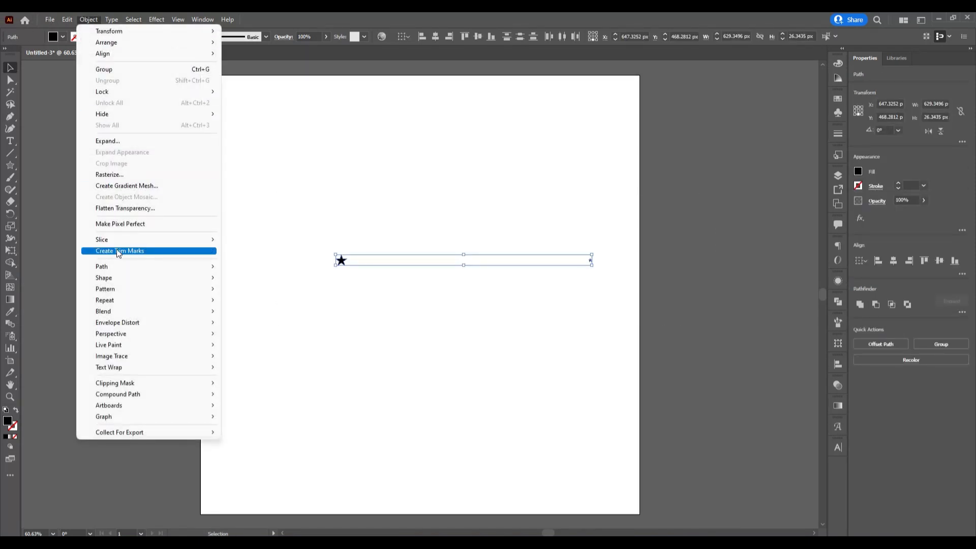
{"action": "mouse_move", "coordinate": [131, 270]}
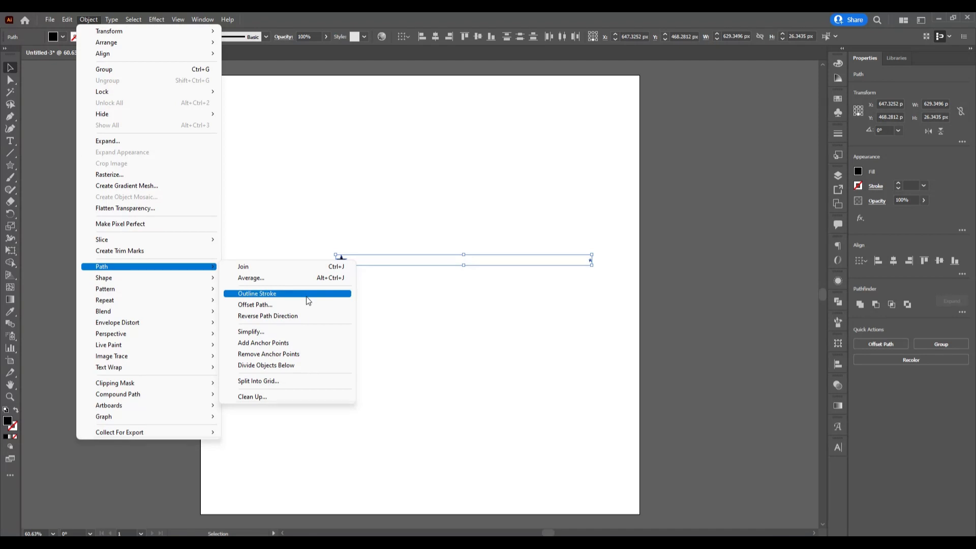
{"action": "mouse_move", "coordinate": [173, 315]}
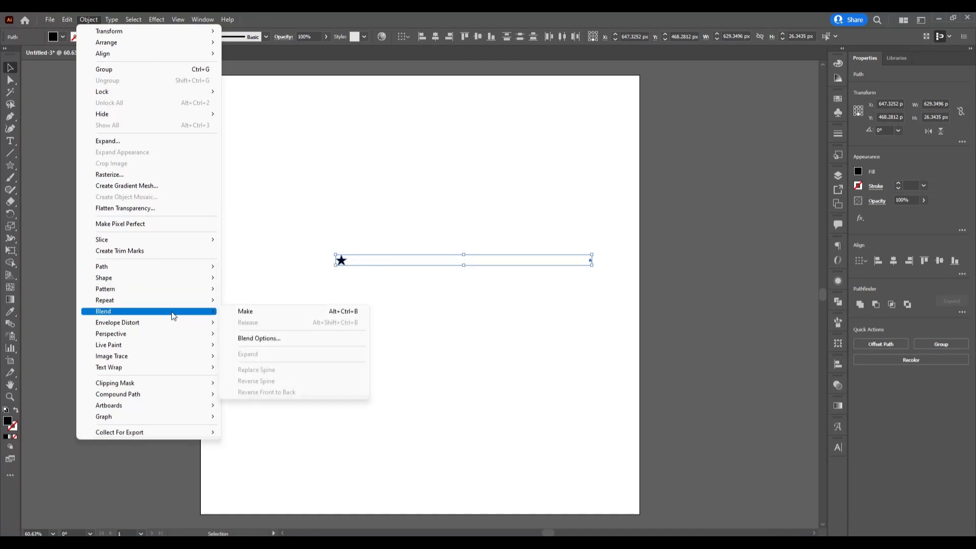
{"action": "left_click", "coordinate": [242, 311]}
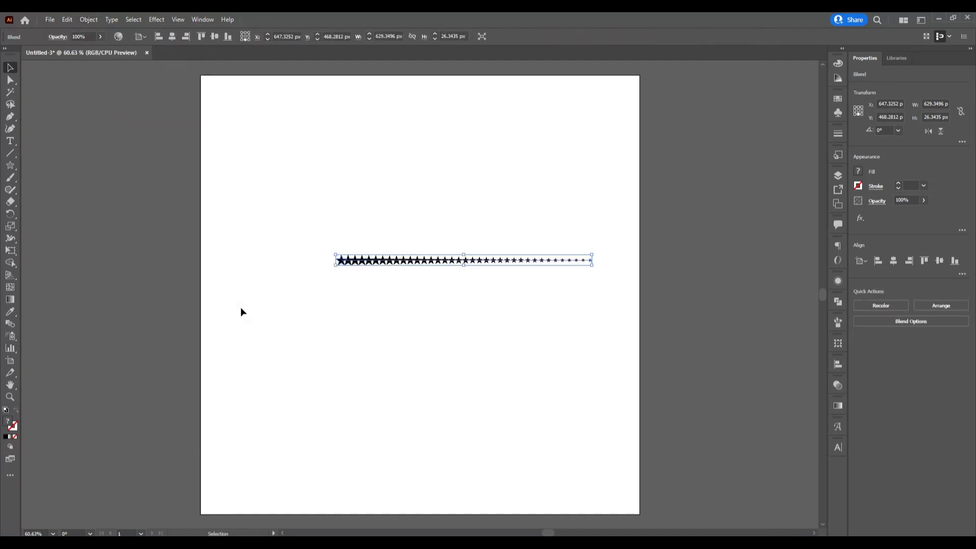
- Set the blend spacing to Specified Steps with 12 steps
{"action": "double_click", "coordinate": [11, 323]}
{"action": "left_click", "coordinate": [172, 401]}
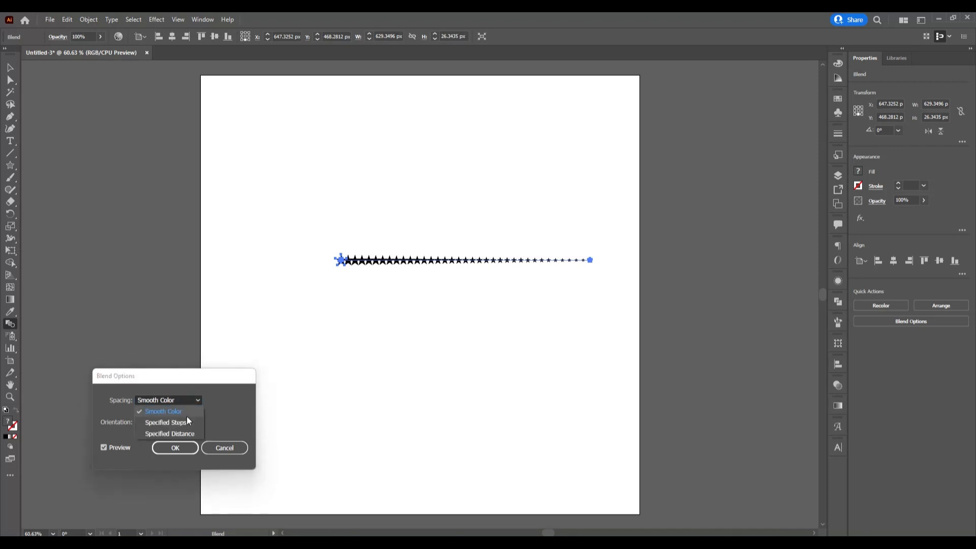
{"action": "left_click", "coordinate": [187, 415]}
{"action": "left_click", "coordinate": [193, 401]}
{"action": "left_click", "coordinate": [188, 422]}
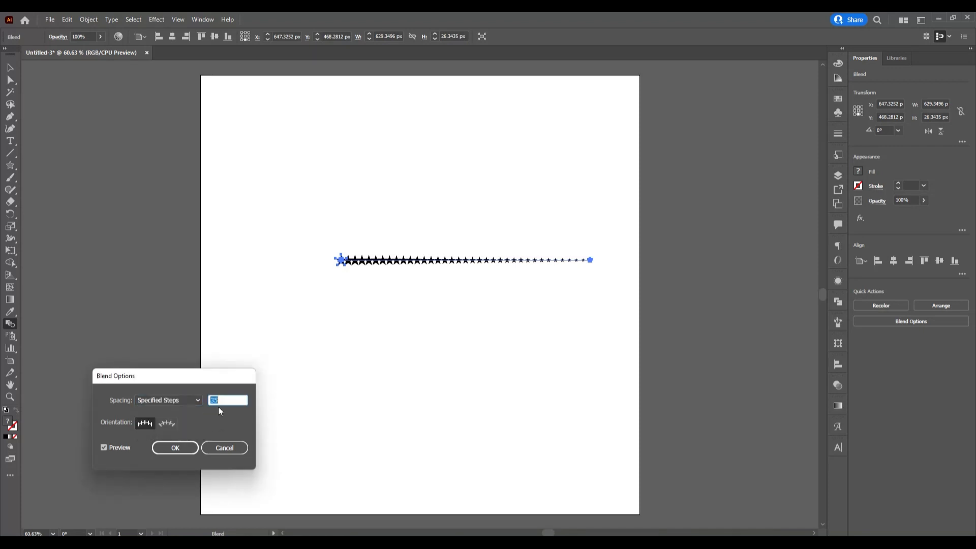
{"action": "key", "text": "Down"}
{"action": "key", "text": "Down"}
{"action": "key", "text": "Down"}
{"action": "key", "text": "Down"}
{"action": "key", "text": "Down"}
{"action": "key", "text": "Down"}
{"action": "key", "text": "Down"}
{"action": "key", "text": "Down"}
{"action": "key", "text": "Down"}
{"action": "key", "text": "Down"}
{"action": "key", "text": "Down"}
{"action": "key", "text": "Down"}
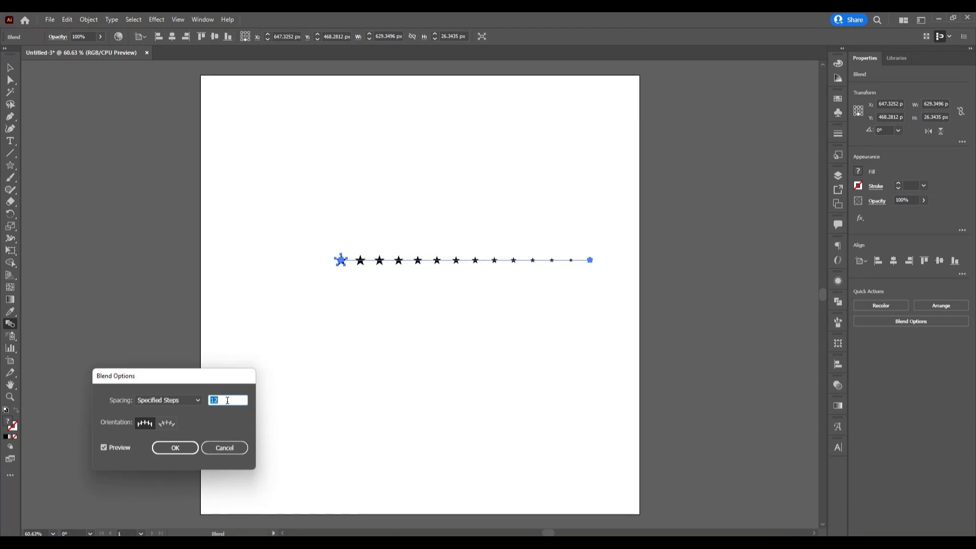
{"action": "left_click", "coordinate": [176, 448]}
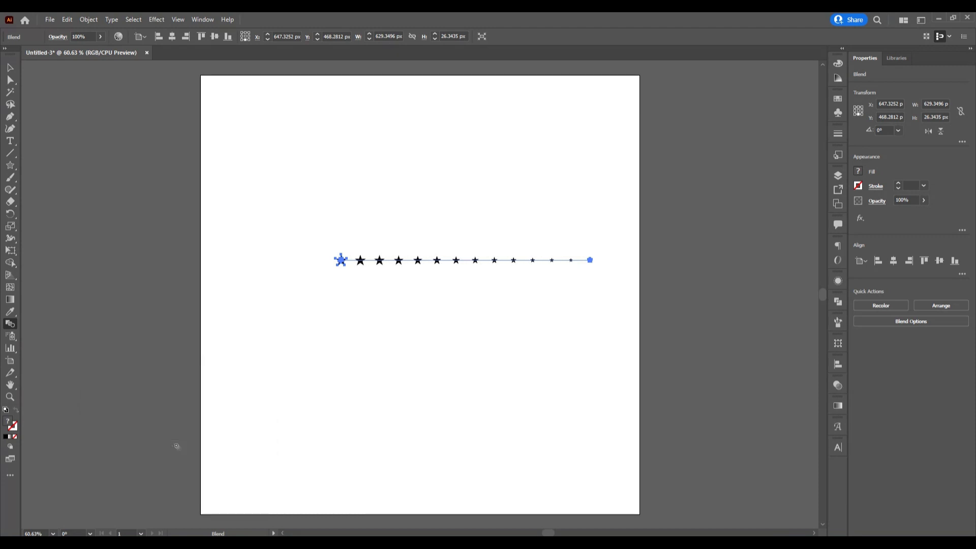
- Expand the blend's object and fill into a group of individual stars
{"action": "left_click", "coordinate": [89, 20]}
{"action": "left_click", "coordinate": [171, 143]}
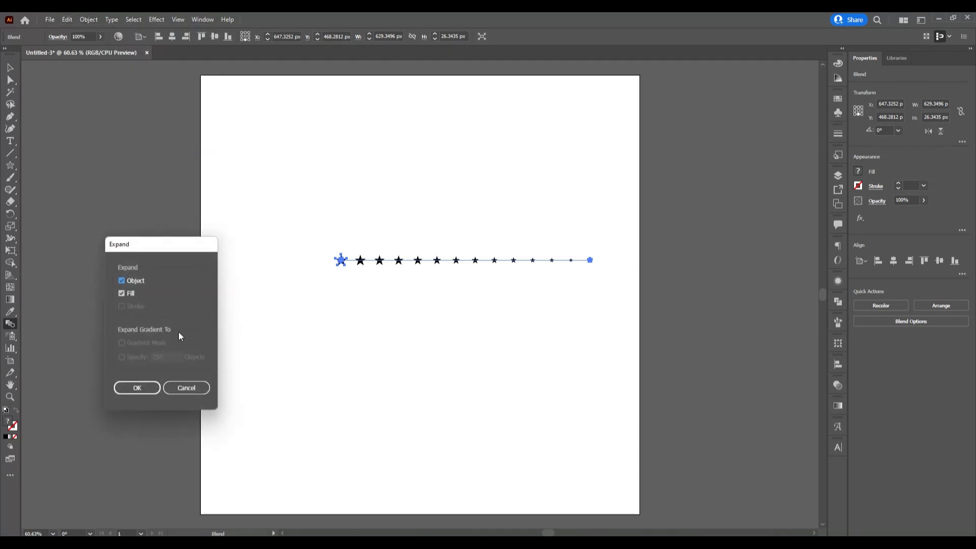
{"action": "left_click", "coordinate": [145, 389]}
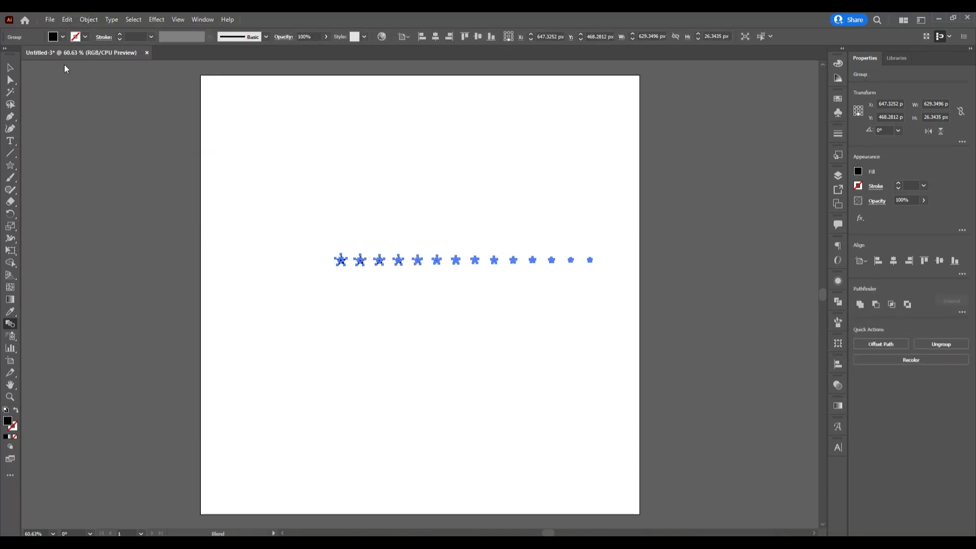
{"action": "key", "text": "v"}
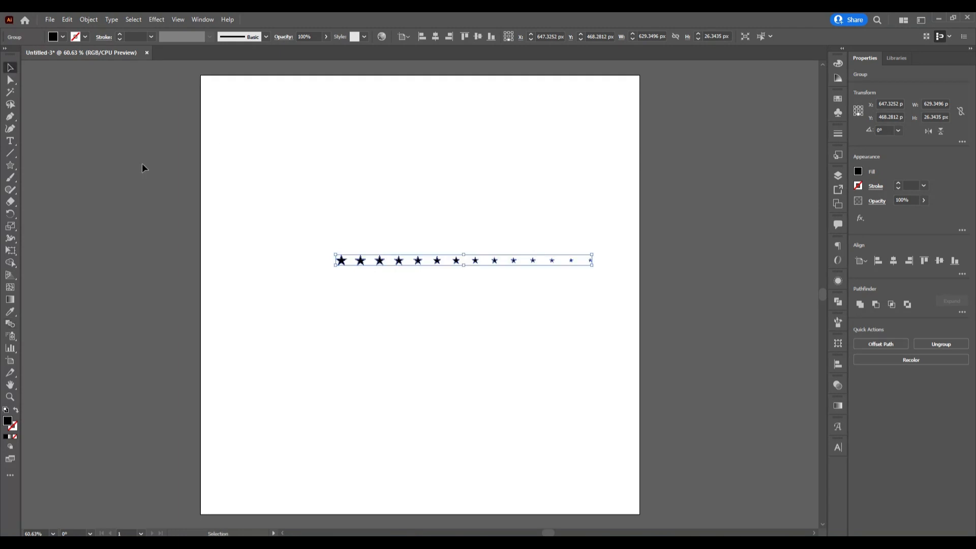
- Move the row of stars to the middle of the artboard, at about X 534 px, Y 511 px
{"action": "left_click", "coordinate": [187, 252]}
{"action": "left_click_drag", "start_coordinate": [335, 243], "coordinate": [566, 304]}
{"action": "left_click_drag", "start_coordinate": [503, 263], "coordinate": [468, 277]}
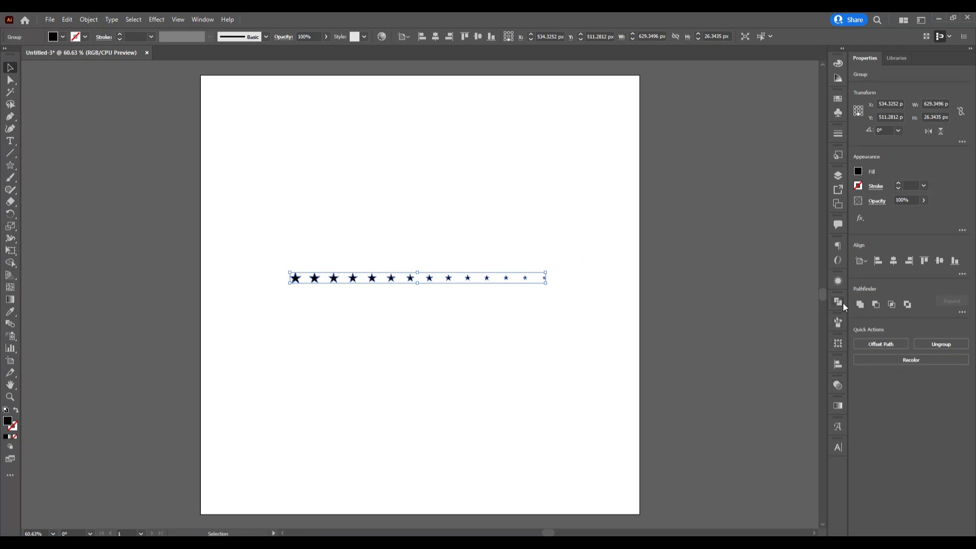
- Create a new brush from the row of stars, choosing Pattern Brush as its type
{"action": "left_click", "coordinate": [838, 322]}
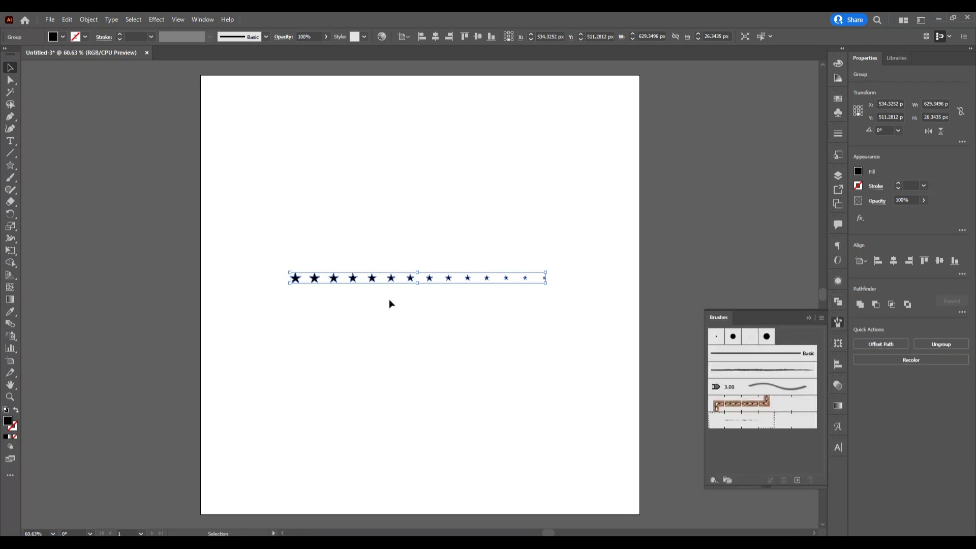
{"action": "mouse_move", "coordinate": [357, 284]}
{"action": "left_mouse_down"}
{"action": "mouse_move", "coordinate": [523, 388]}
{"action": "mouse_move", "coordinate": [733, 426]}
{"action": "left_mouse_up"}
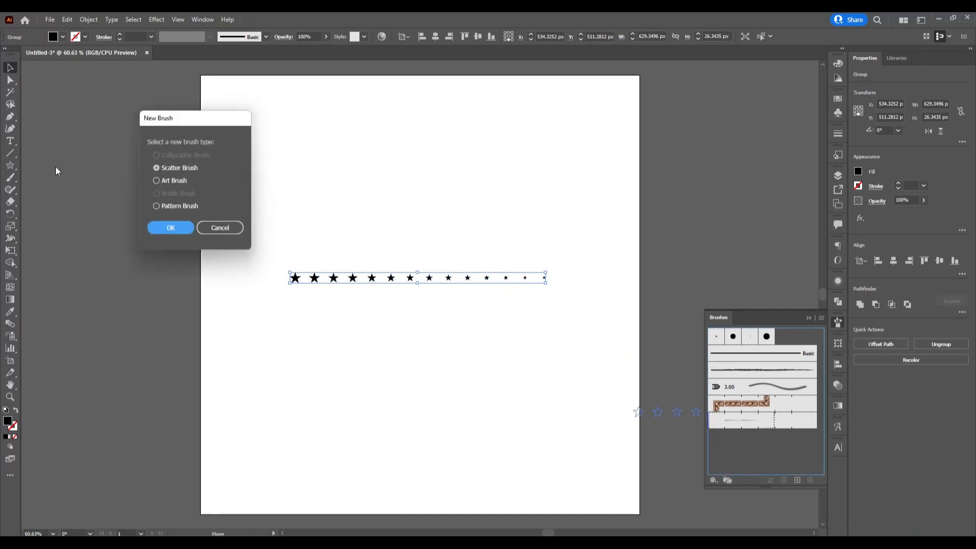
{"action": "left_click", "coordinate": [158, 207]}
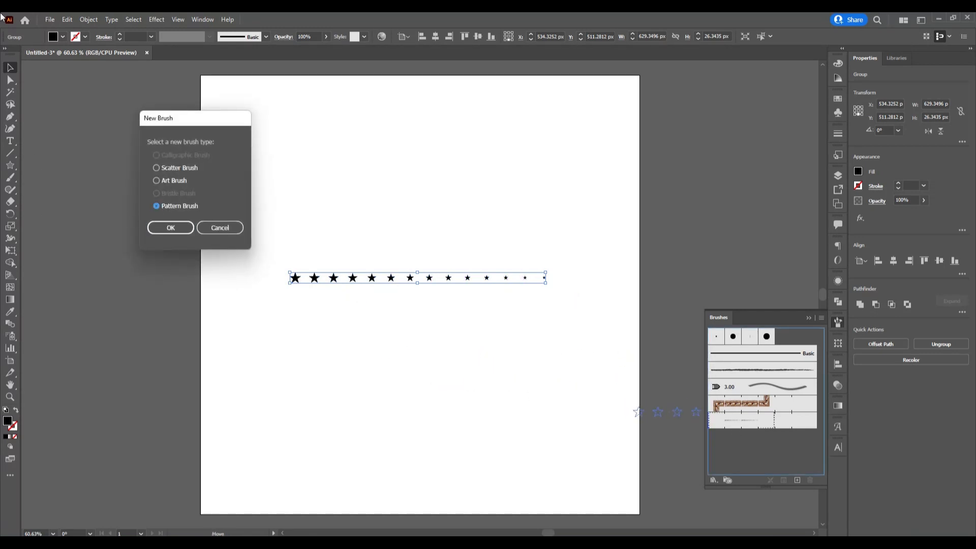
{"action": "left_click", "coordinate": [168, 228]}
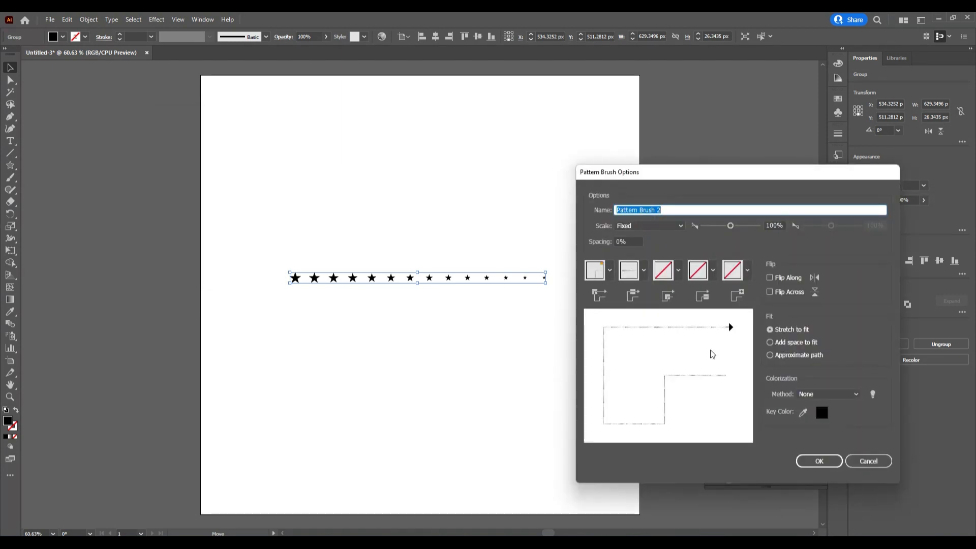
- Set the pattern brush's outer corner tile to Auto-Centered, keep colorization at None, and save the brush
{"action": "left_click_drag", "start_coordinate": [679, 179], "coordinate": [548, 134]}
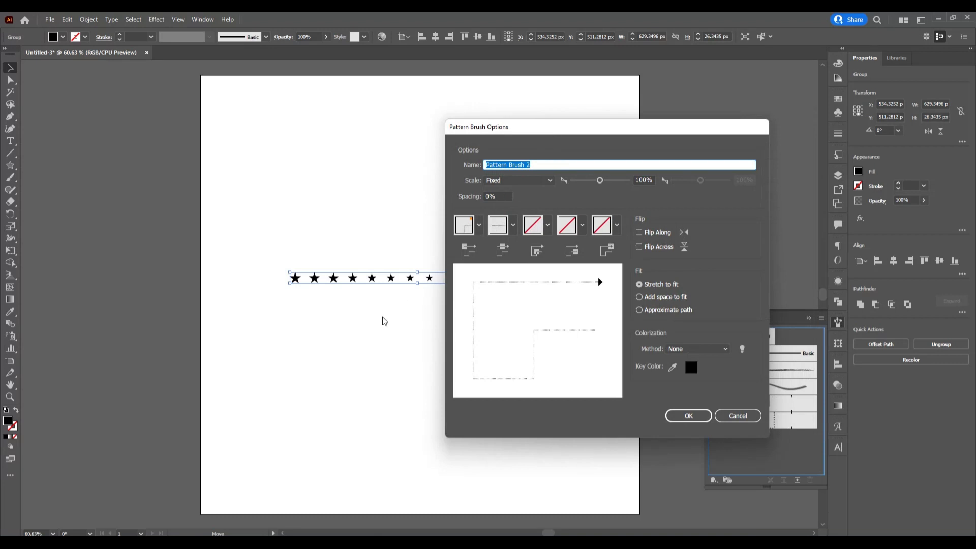
{"action": "left_click", "coordinate": [478, 225]}
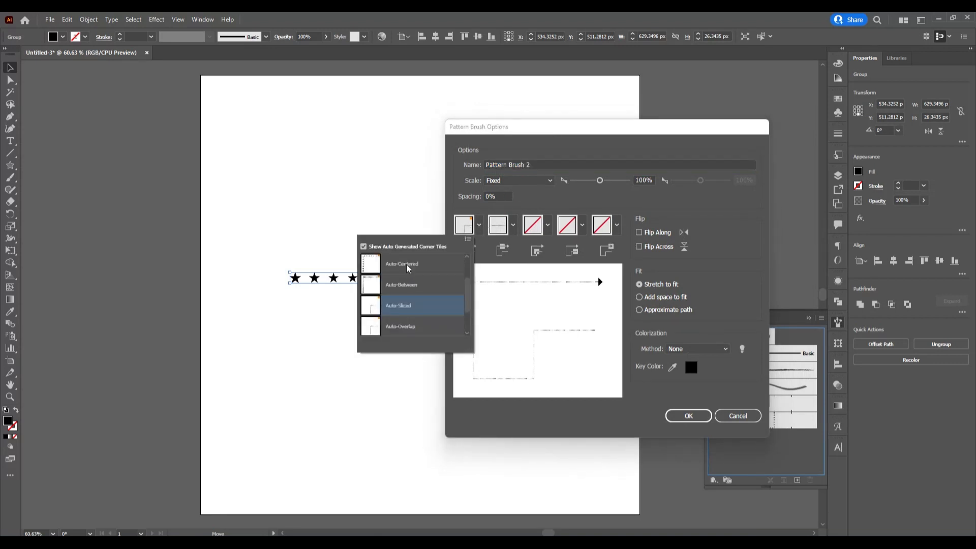
{"action": "left_click", "coordinate": [409, 265]}
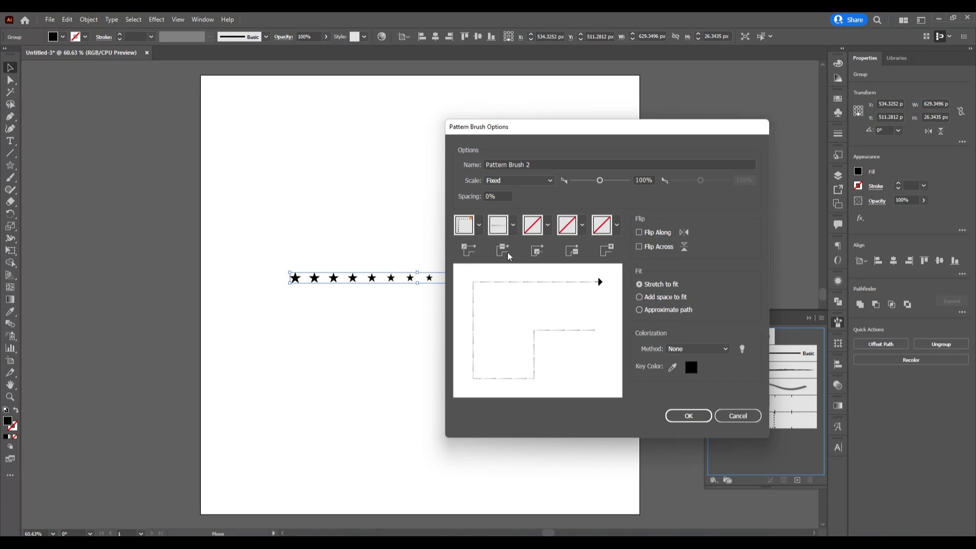
{"action": "left_click", "coordinate": [513, 226]}
{"action": "left_click", "coordinate": [547, 225]}
{"action": "left_click", "coordinate": [724, 348]}
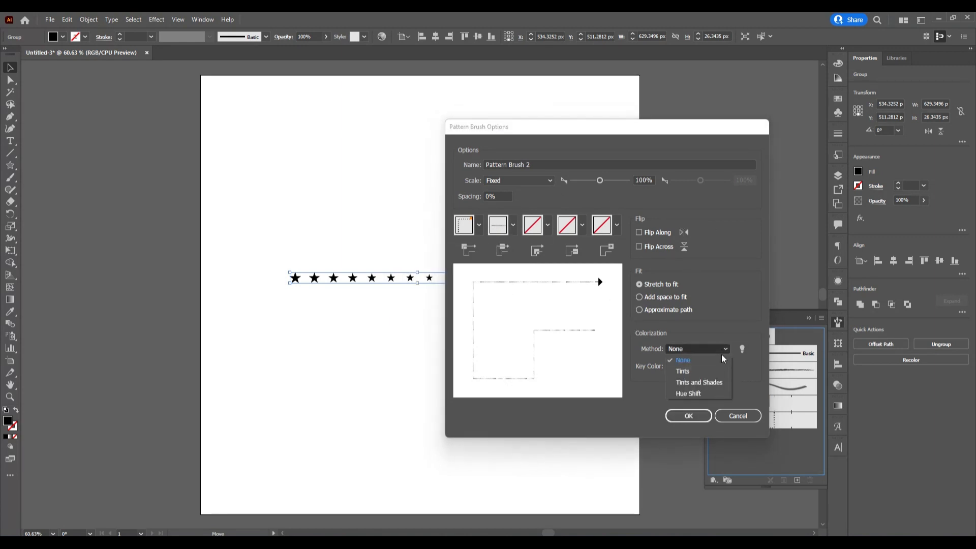
{"action": "left_click", "coordinate": [738, 297]}
{"action": "left_click", "coordinate": [687, 416]}
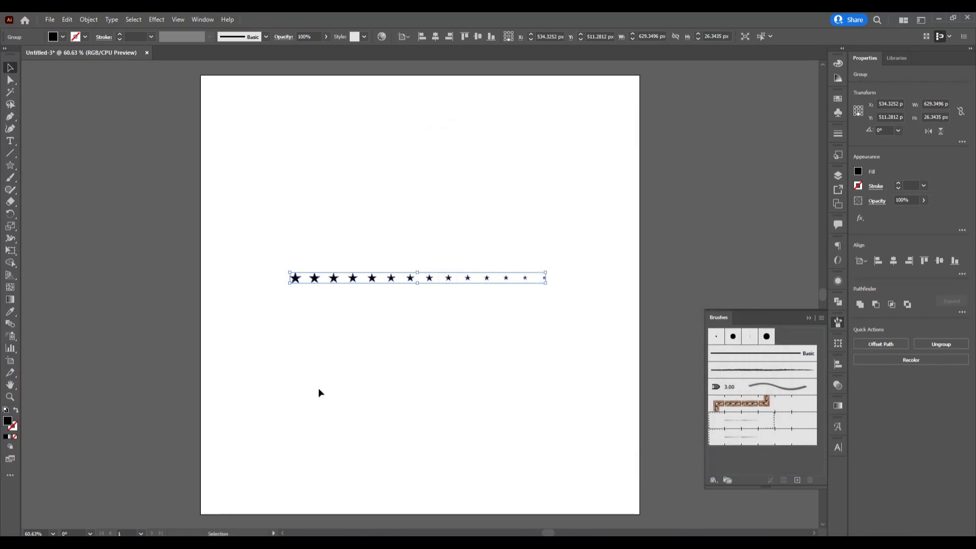
- Move the row of stars up to the artboard's upper left area, at about X 411 px, Y 108 px, and deselect it
{"action": "mouse_move", "coordinate": [378, 279]}
{"action": "left_mouse_down"}
{"action": "mouse_move", "coordinate": [318, 144]}
{"action": "mouse_move", "coordinate": [326, 116]}
{"action": "left_mouse_up"}
{"action": "left_click", "coordinate": [385, 308]}
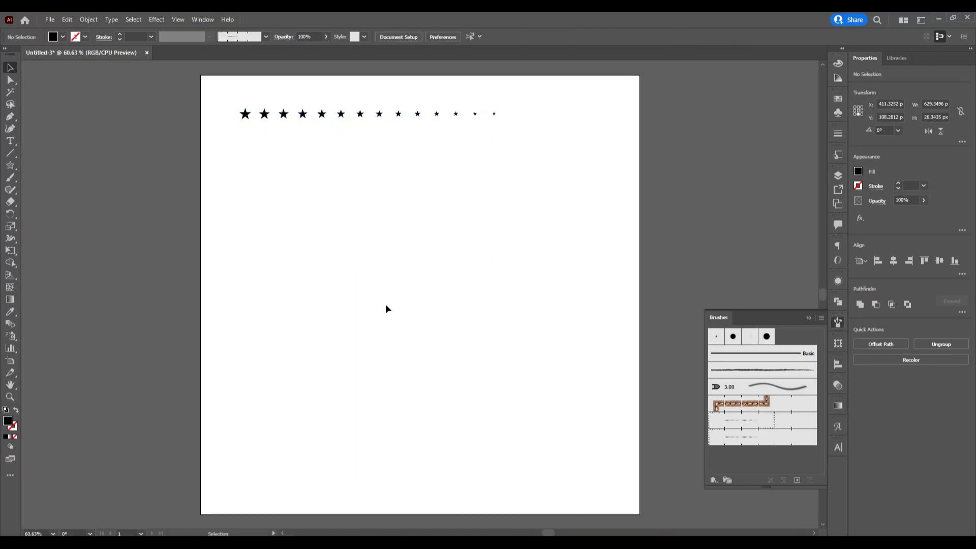
- Paint a freehand test stroke across the artboard with the new star brush, and delete it
{"action": "left_click", "coordinate": [10, 178]}
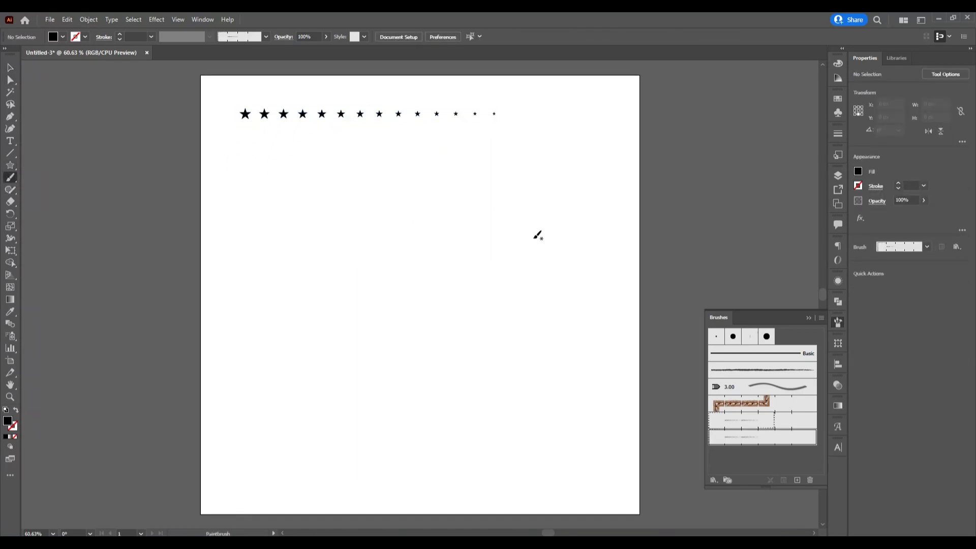
{"action": "mouse_move", "coordinate": [300, 287]}
{"action": "left_mouse_down"}
{"action": "mouse_move", "coordinate": [555, 324]}
{"action": "mouse_move", "coordinate": [550, 409]}
{"action": "left_mouse_up"}
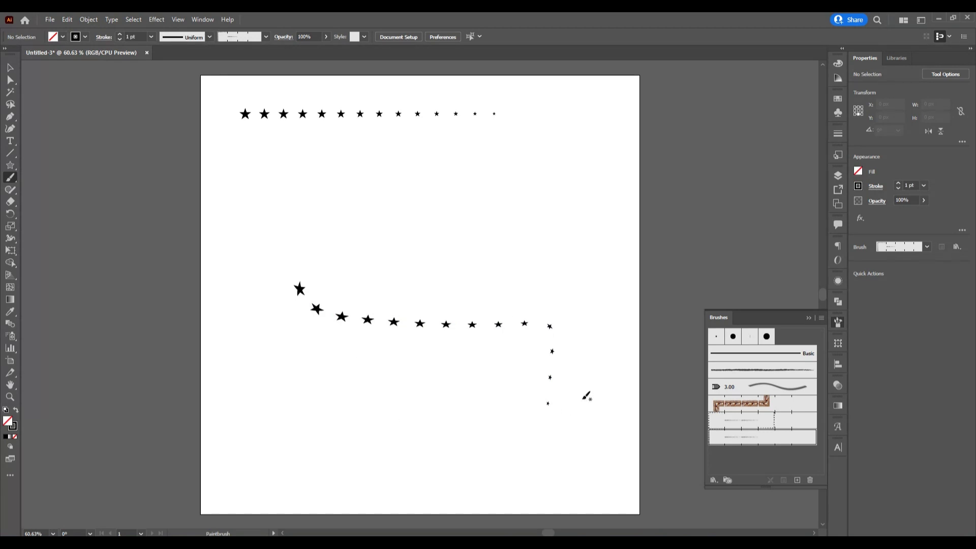
{"action": "key", "text": "v"}
{"action": "mouse_move", "coordinate": [267, 220]}
{"action": "left_mouse_down"}
{"action": "mouse_move", "coordinate": [501, 349]}
{"action": "mouse_move", "coordinate": [555, 404]}
{"action": "left_mouse_up"}
{"action": "key", "text": "Delete"}
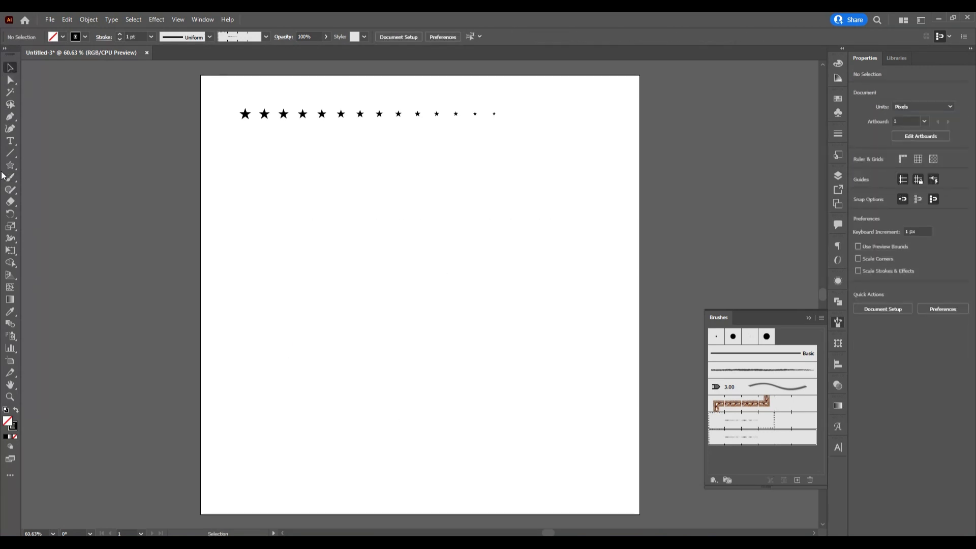
- Draw a circle about 534 px in diameter from the middle of the artboard and centre it horizontally and vertically
{"action": "left_click", "coordinate": [11, 166]}
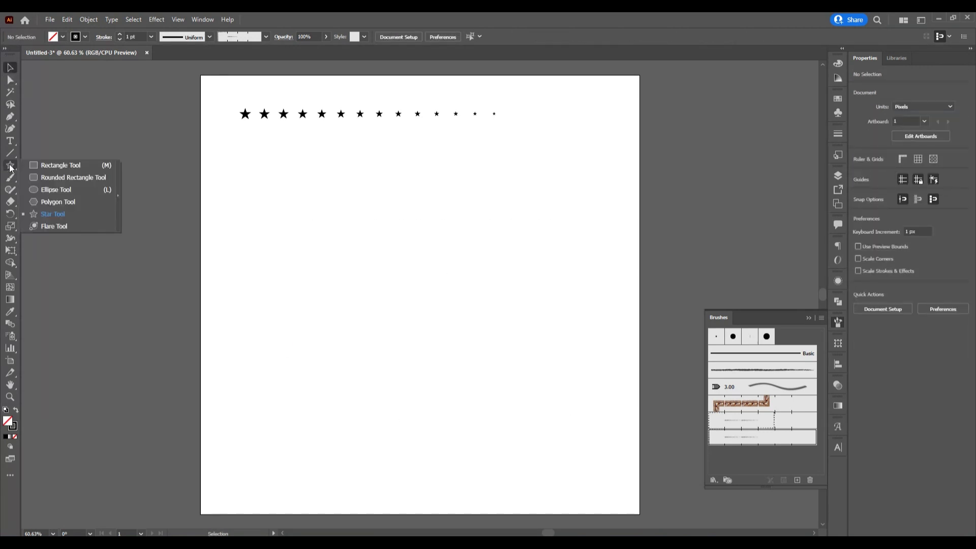
{"action": "left_click", "coordinate": [69, 191]}
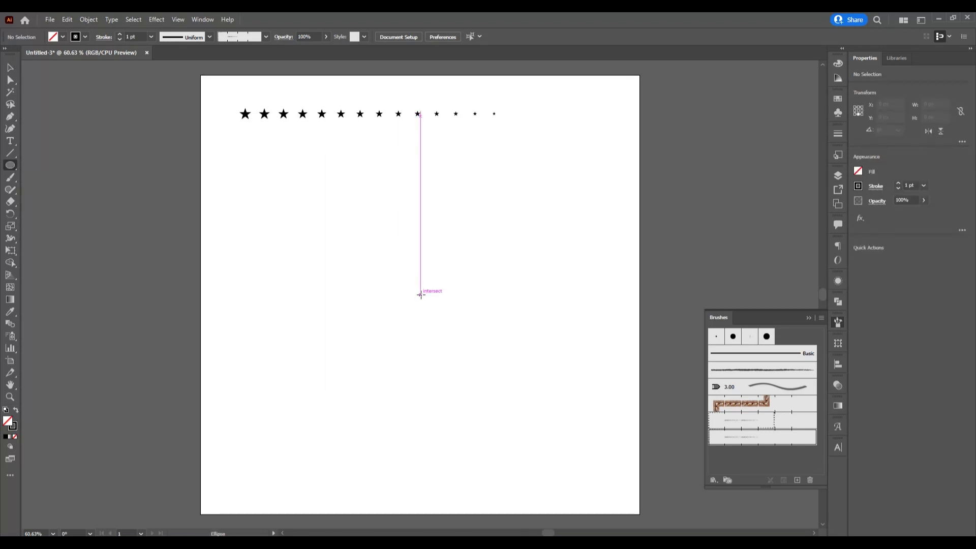
{"action": "left_click_drag", "start_coordinate": [421, 295], "coordinate": [490, 402]}
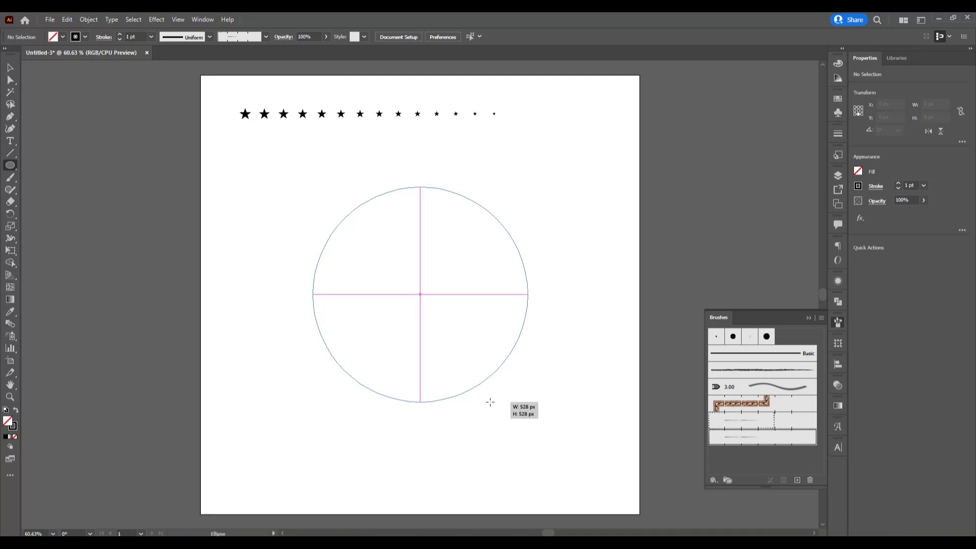
{"action": "left_click_drag", "start_coordinate": [490, 402], "coordinate": [492, 403]}
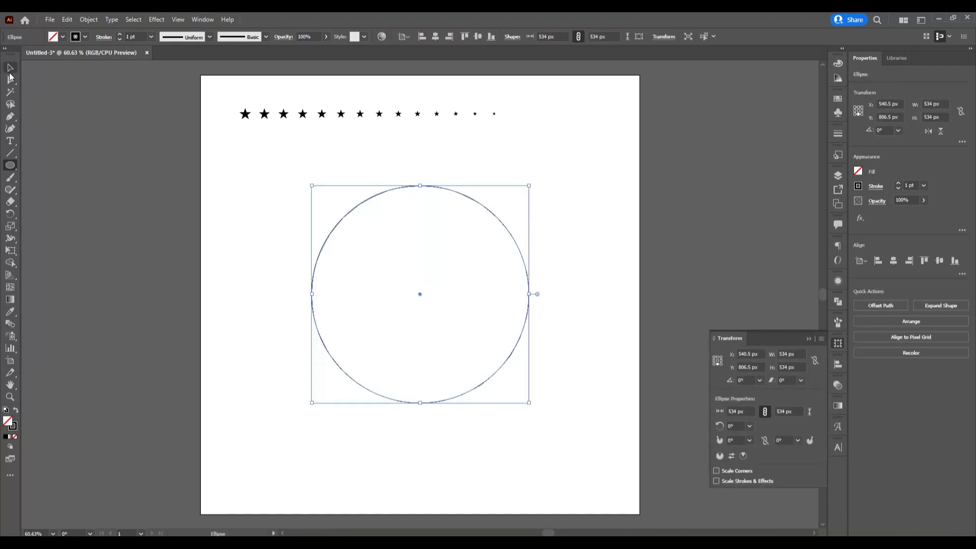
{"action": "key", "text": "v"}
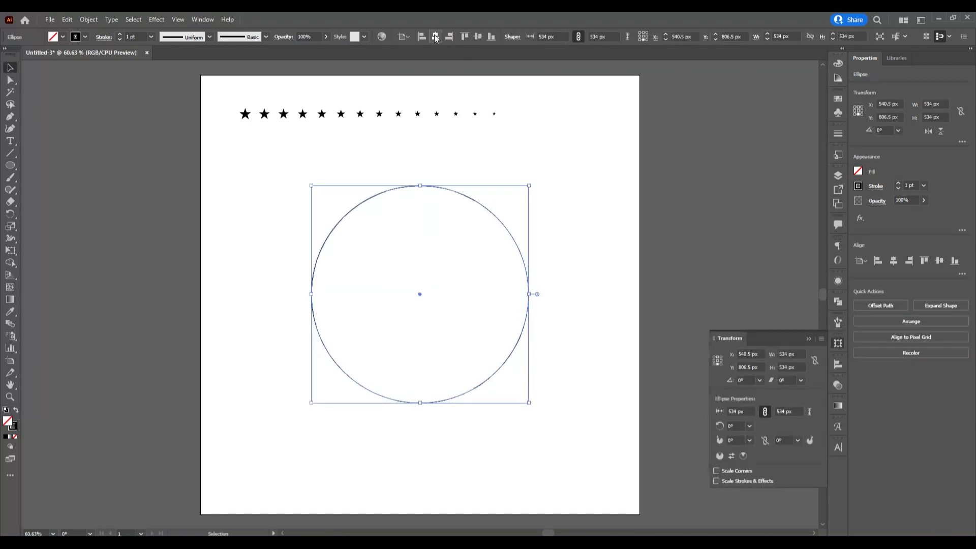
{"action": "left_click", "coordinate": [478, 38]}
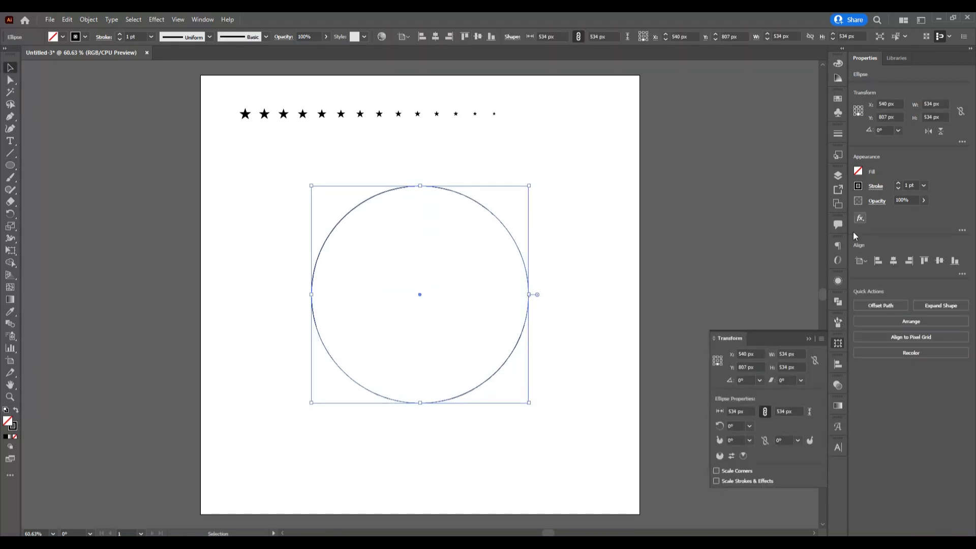
- Apply the new star pattern brush to the circle's stroke and deselect the circle
{"action": "left_click", "coordinate": [837, 321]}
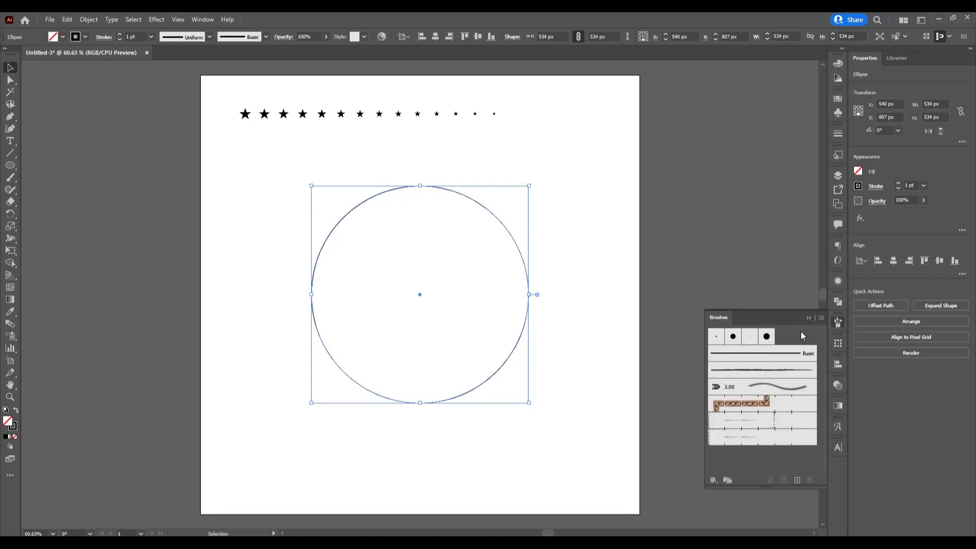
{"action": "left_click", "coordinate": [753, 439]}
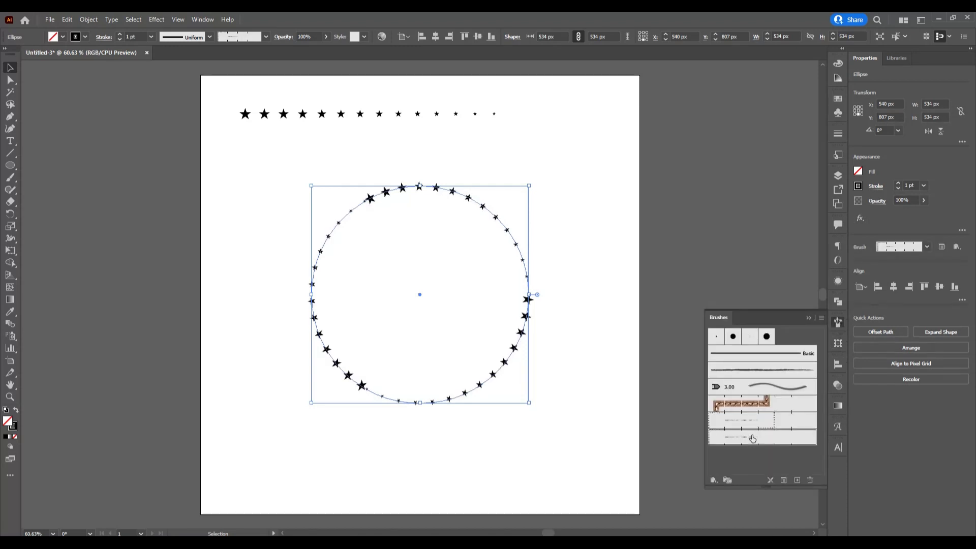
{"action": "left_click", "coordinate": [572, 403]}
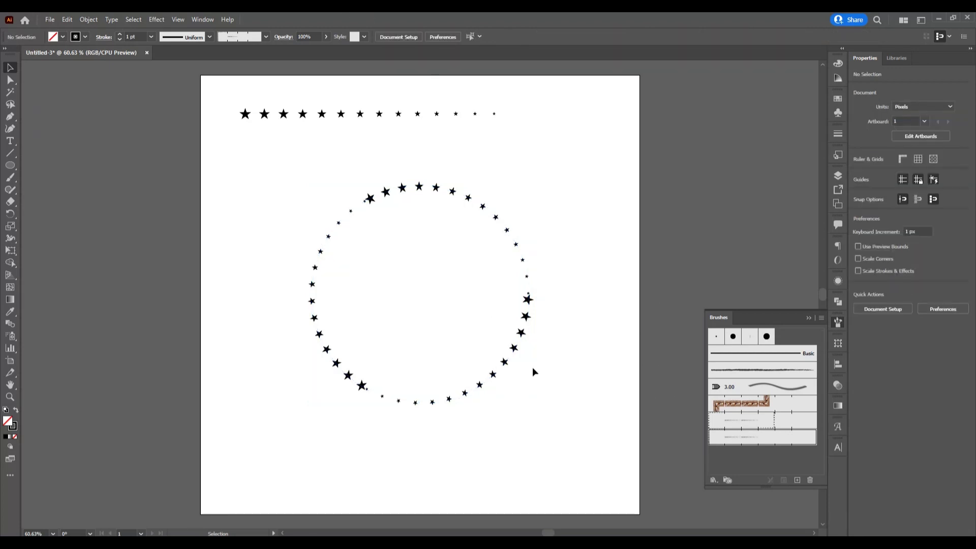
- Expand the appearance of the star-brushed circle and ungroup the resulting artwork
{"action": "left_click", "coordinate": [517, 351]}
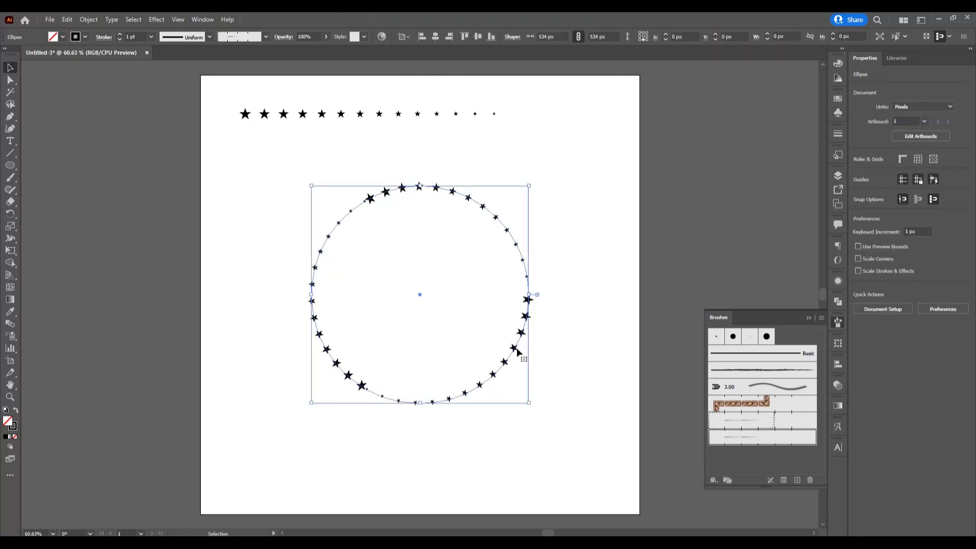
{"action": "left_click", "coordinate": [88, 19]}
{"action": "left_click", "coordinate": [138, 148]}
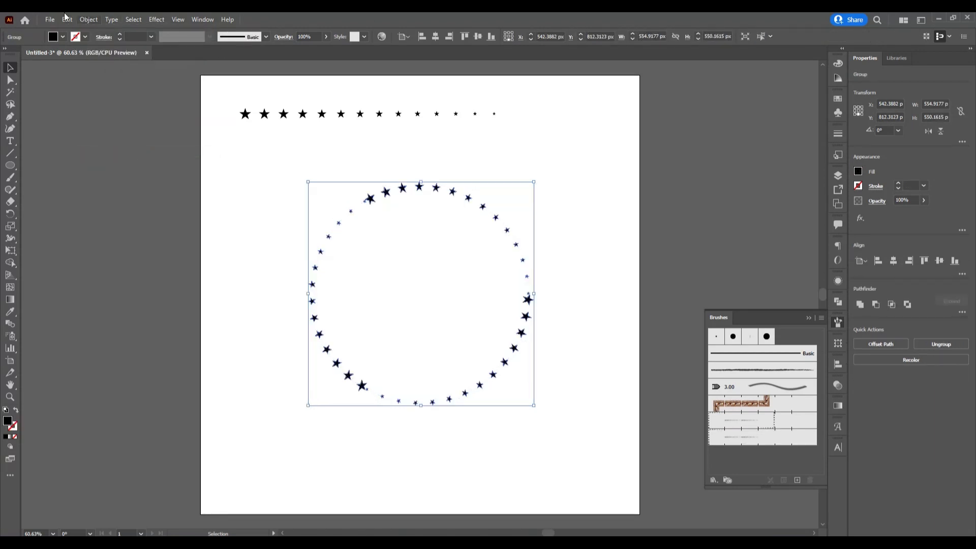
{"action": "right_click", "coordinate": [286, 284]}
{"action": "left_click", "coordinate": [342, 368]}
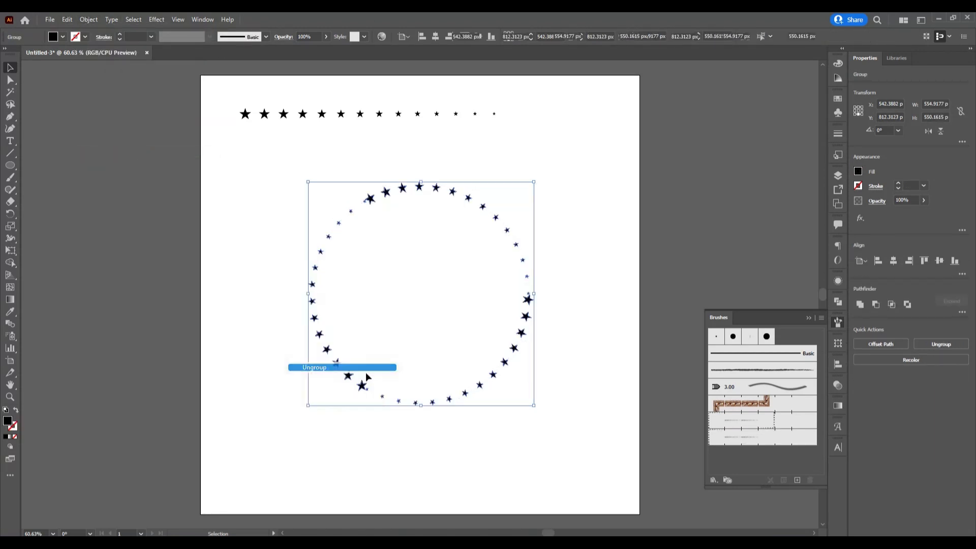
{"action": "left_click", "coordinate": [557, 358]}
- Ungroup the ring's lower-right arc of stars and delete the tiny star overlapping the large star at the ring's lower left
{"action": "left_click", "coordinate": [521, 333]}
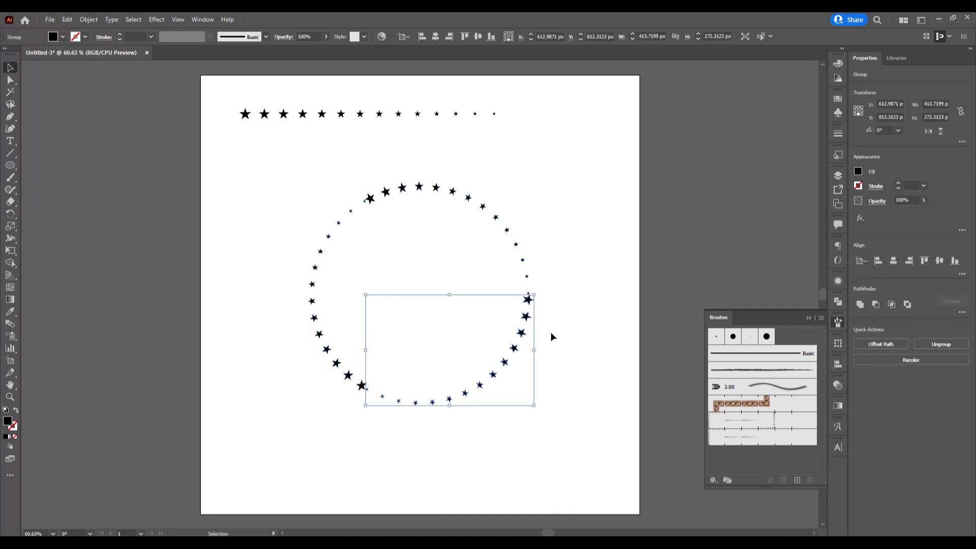
{"action": "right_click", "coordinate": [551, 335]}
{"action": "left_click", "coordinate": [577, 425]}
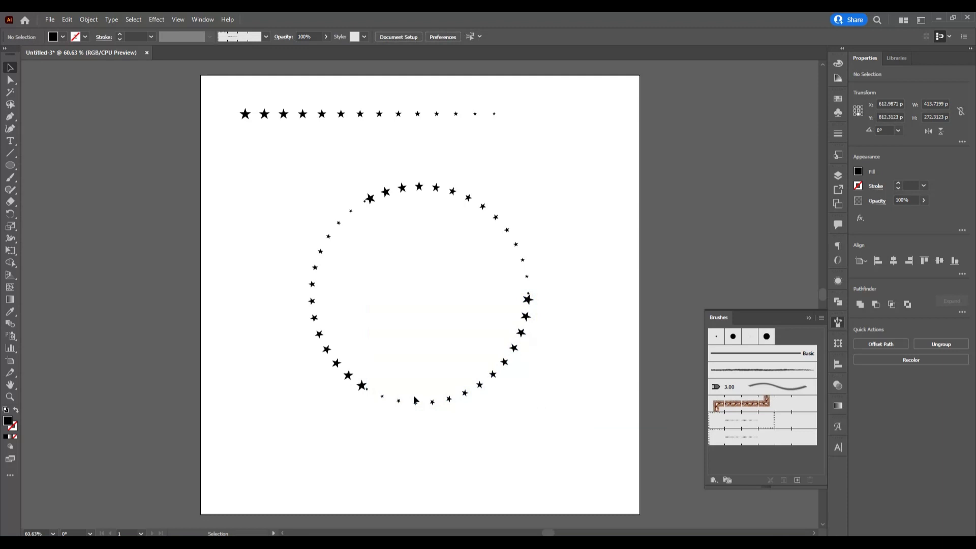
{"action": "left_click", "coordinate": [367, 389]}
{"action": "right_click", "coordinate": [375, 409]}
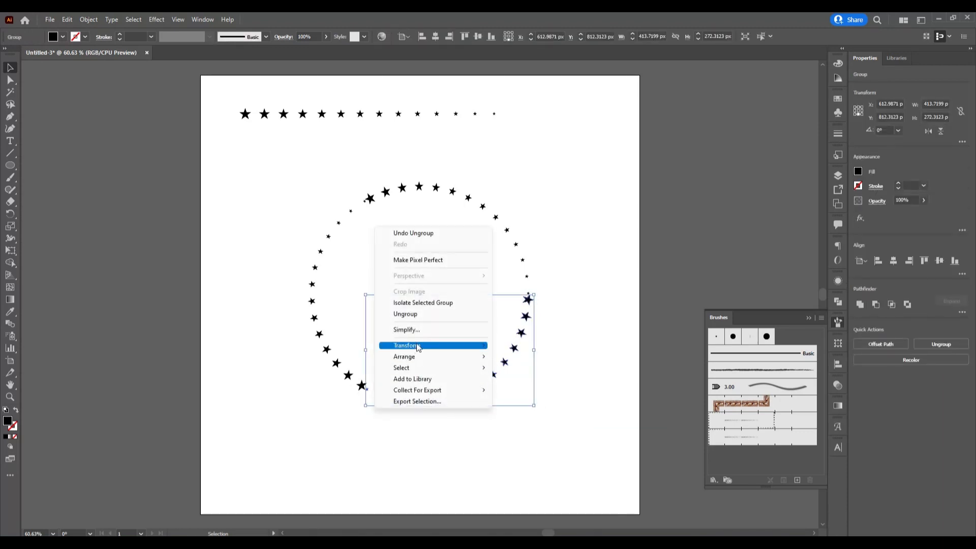
{"action": "left_click", "coordinate": [418, 313]}
{"action": "left_click", "coordinate": [283, 366]}
{"action": "left_click", "coordinate": [367, 388]}
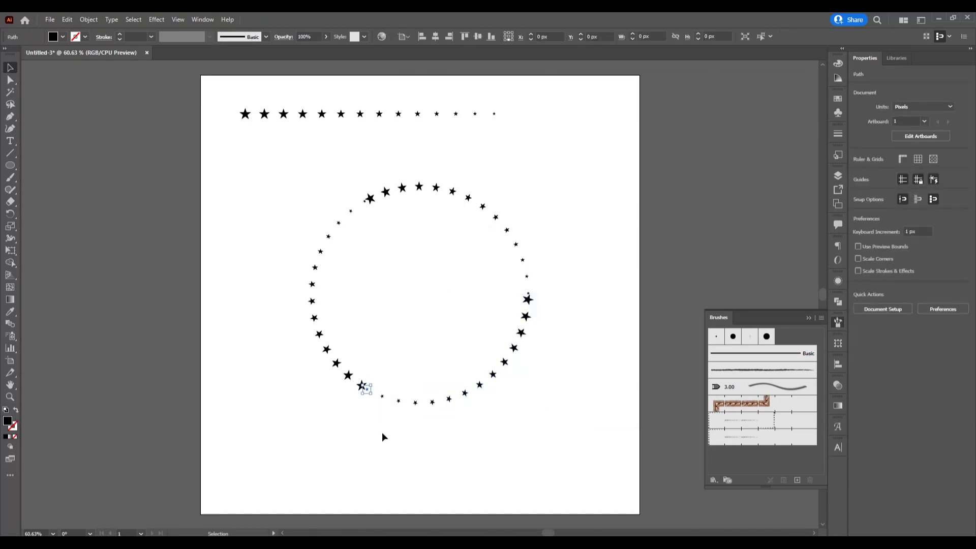
{"action": "key", "text": "Delete"}
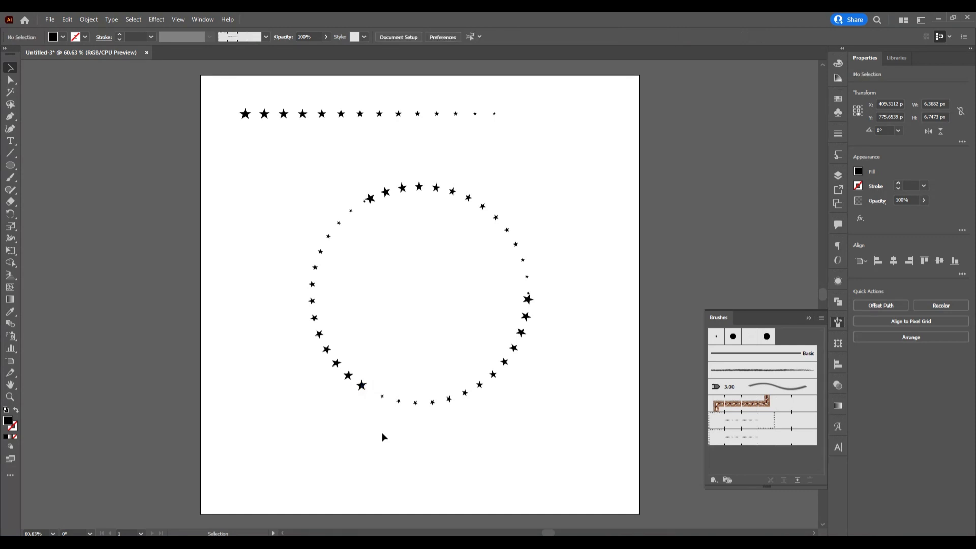
- Ungroup the ring's upper arc of stars and delete the tiny star overlapping the large star on the ring's right side
{"action": "left_click", "coordinate": [507, 231]}
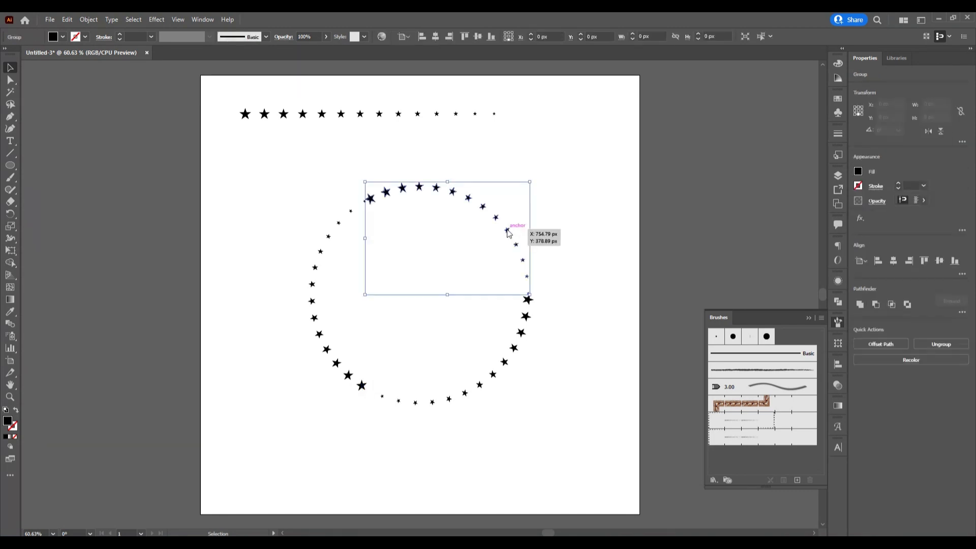
{"action": "right_click", "coordinate": [508, 229]}
{"action": "left_click", "coordinate": [562, 318]}
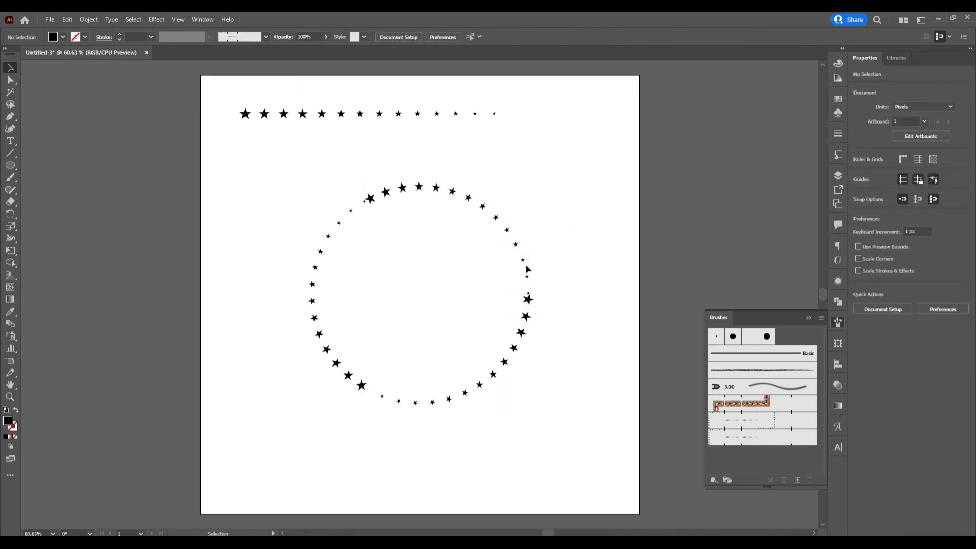
{"action": "left_click", "coordinate": [525, 263]}
{"action": "right_click", "coordinate": [525, 258]}
{"action": "left_click", "coordinate": [579, 346]}
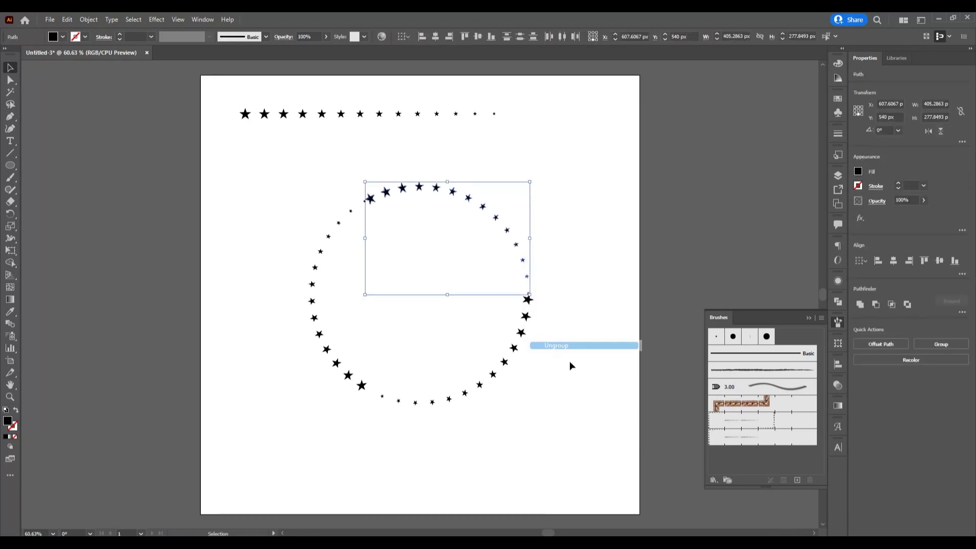
{"action": "left_click", "coordinate": [528, 297]}
{"action": "key", "text": "Delete"}
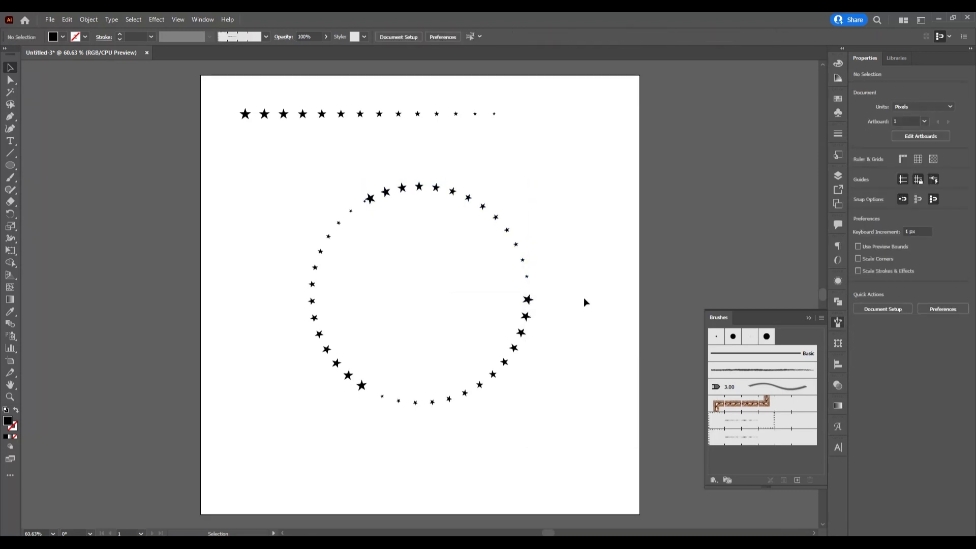
- Ungroup the ring's left arc of stars and delete the tiny star overlapping the large star at the ring's upper left
{"action": "left_click", "coordinate": [352, 208]}
{"action": "right_click", "coordinate": [352, 208]}
{"action": "left_click", "coordinate": [404, 297]}
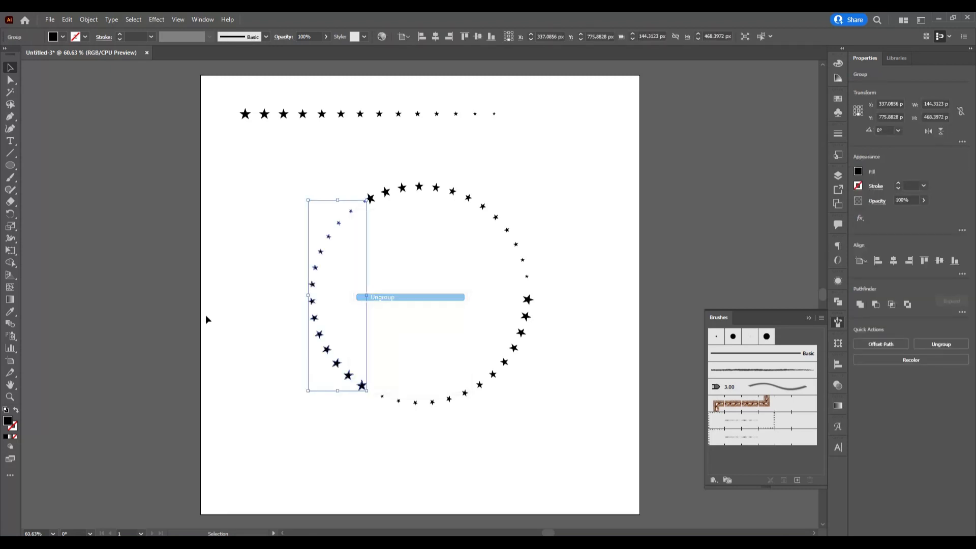
{"action": "left_click", "coordinate": [228, 307]}
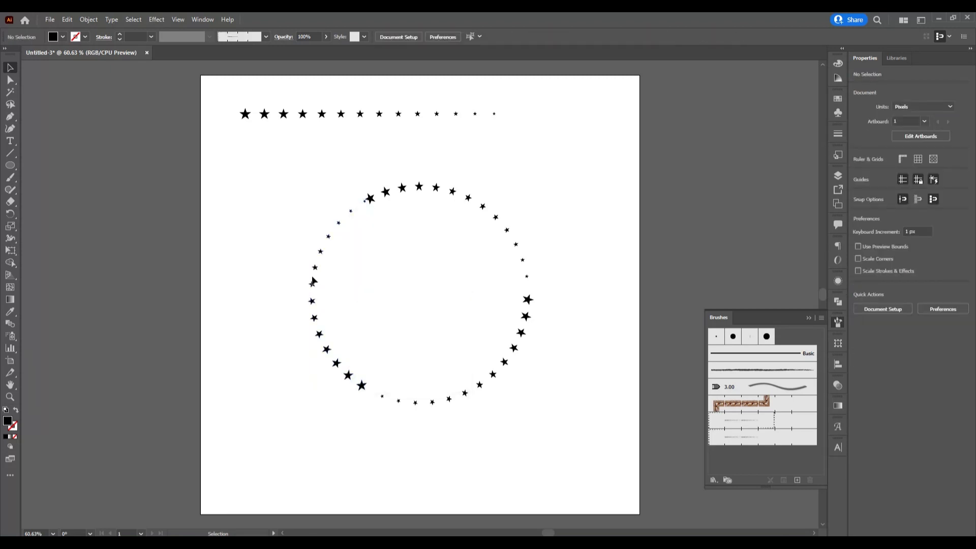
{"action": "left_click", "coordinate": [370, 199]}
{"action": "right_click", "coordinate": [361, 249]}
{"action": "left_click", "coordinate": [405, 339]}
{"action": "left_click", "coordinate": [364, 201]}
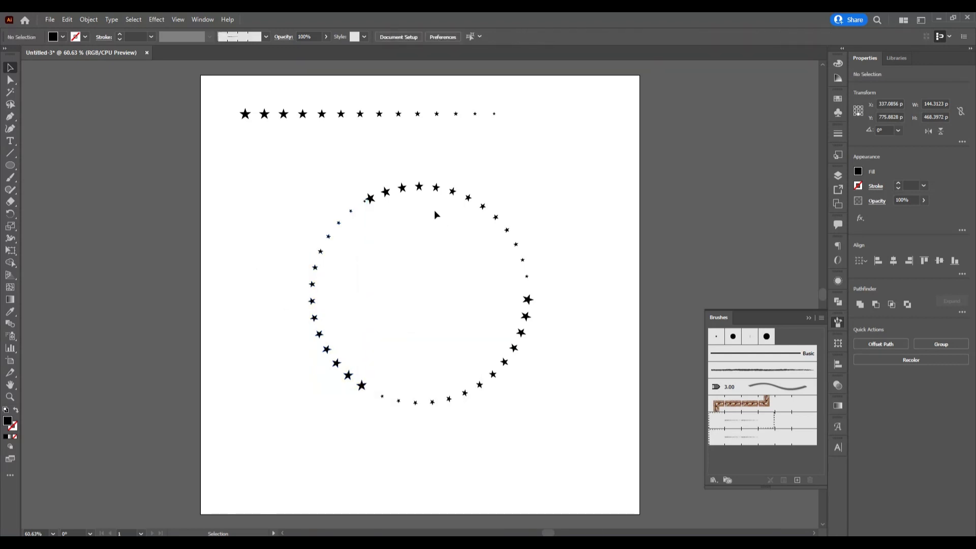
{"action": "key", "text": "Delete"}
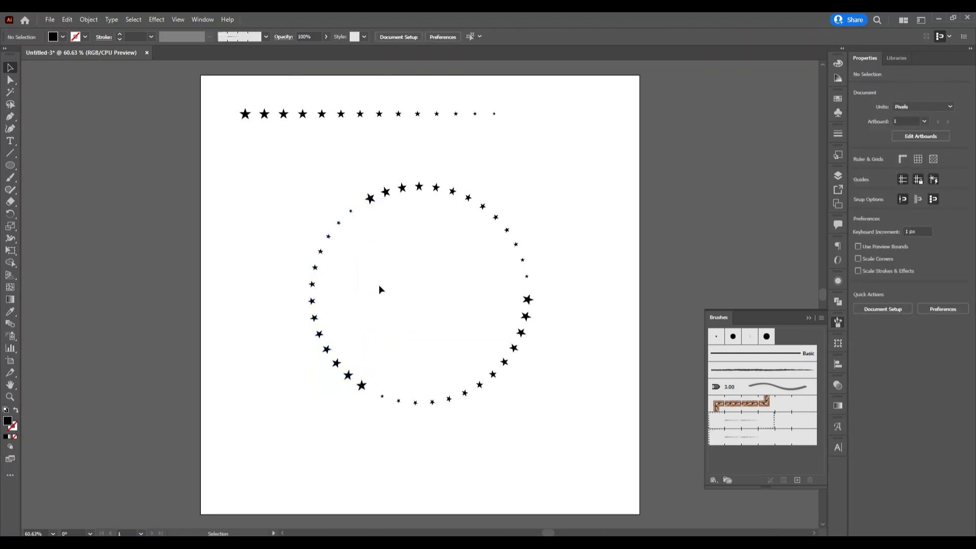
- Group all the stars of the ring and delete the original row of stars above it
{"action": "left_click_drag", "start_coordinate": [280, 170], "coordinate": [566, 416]}
{"action": "left_click", "coordinate": [90, 19]}
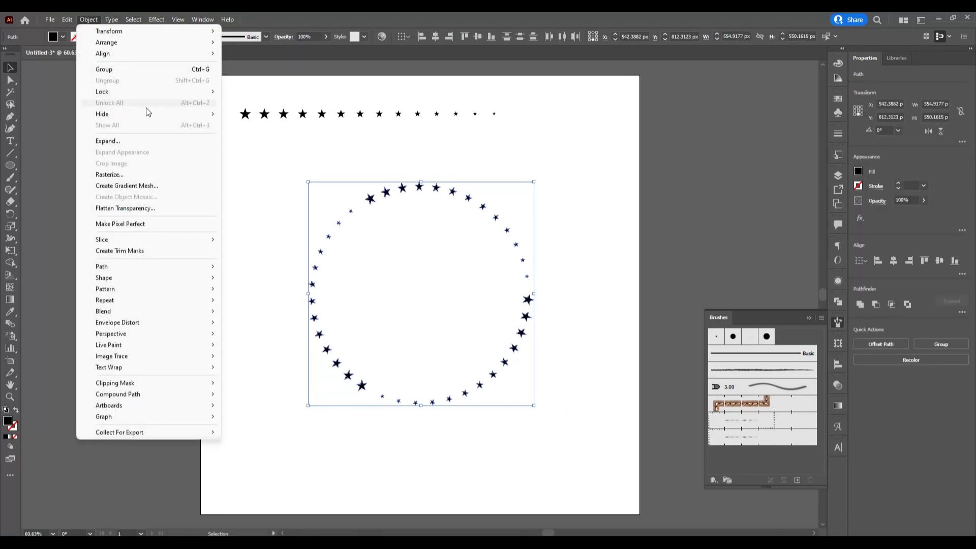
{"action": "left_click", "coordinate": [138, 71]}
{"action": "left_click_drag", "start_coordinate": [220, 96], "coordinate": [529, 127]}
{"action": "key", "text": "Delete"}
- Centre the grouped star ring horizontally and vertically on the artboard
{"action": "left_click_drag", "start_coordinate": [254, 107], "coordinate": [473, 322]}
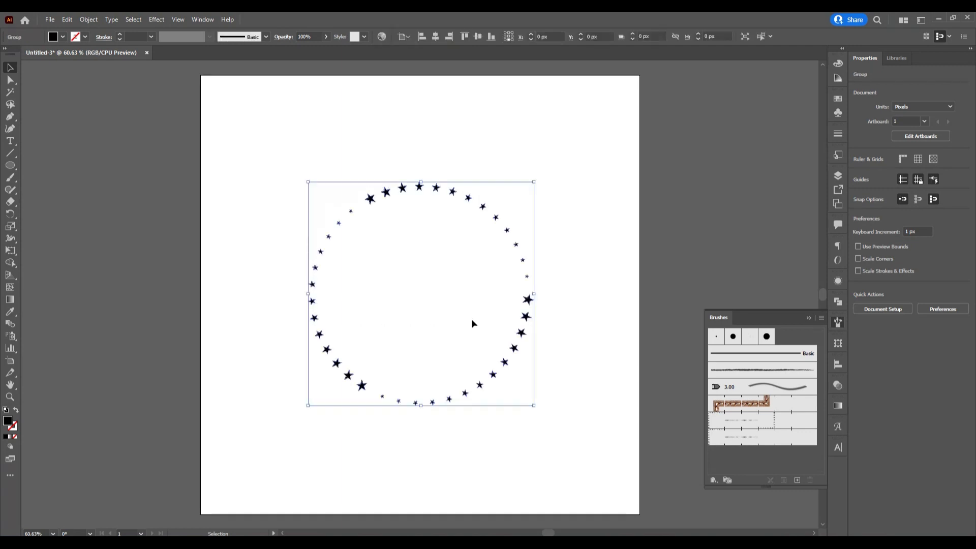
{"action": "left_click", "coordinate": [435, 38]}
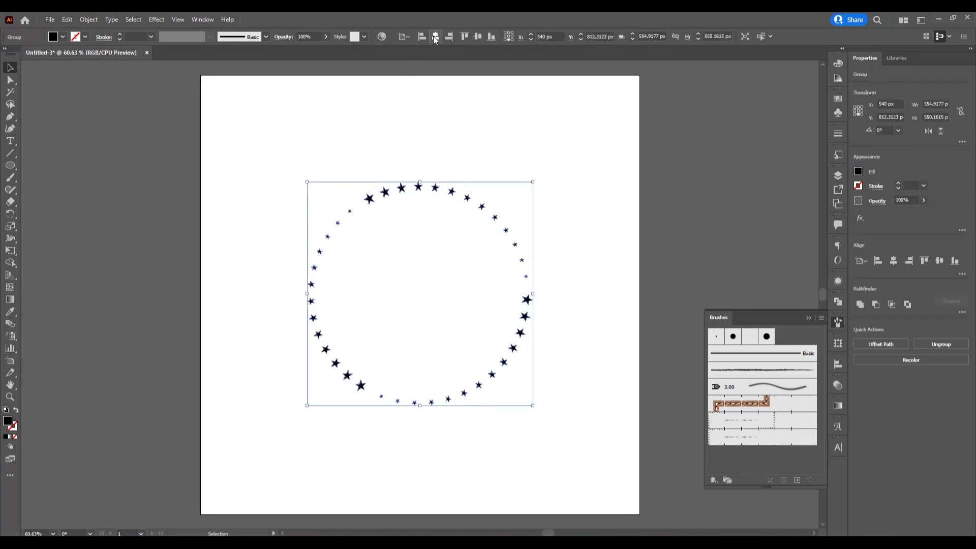
{"action": "left_click", "coordinate": [477, 37]}
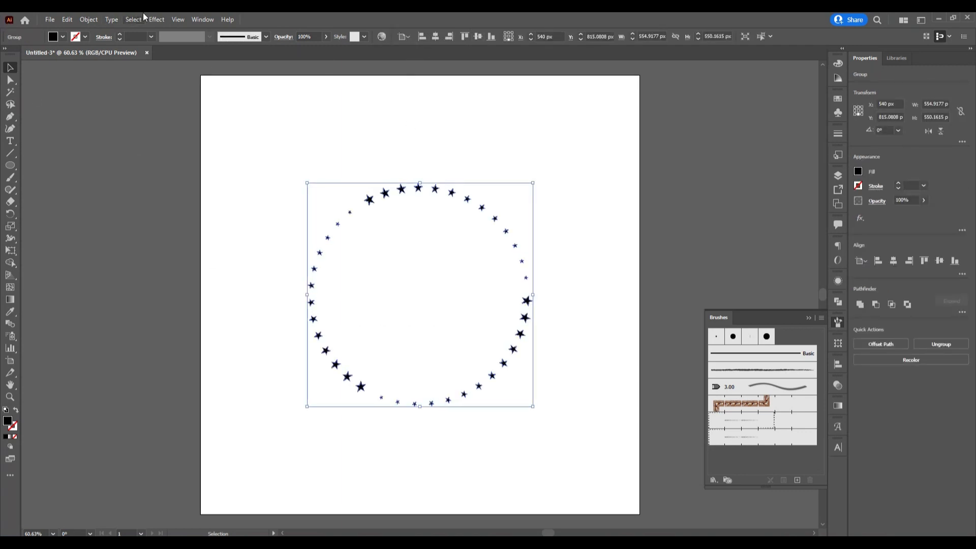
- Start a Transform effect on the grouped star ring and set its horizontal and vertical scale to 90%
{"action": "left_click", "coordinate": [155, 19]}
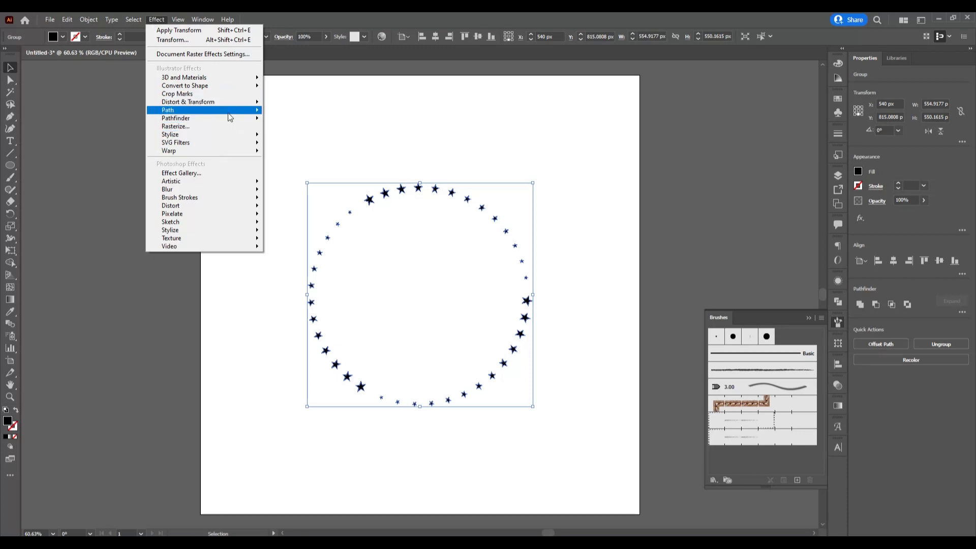
{"action": "mouse_move", "coordinate": [228, 108]}
{"action": "left_click", "coordinate": [345, 133]}
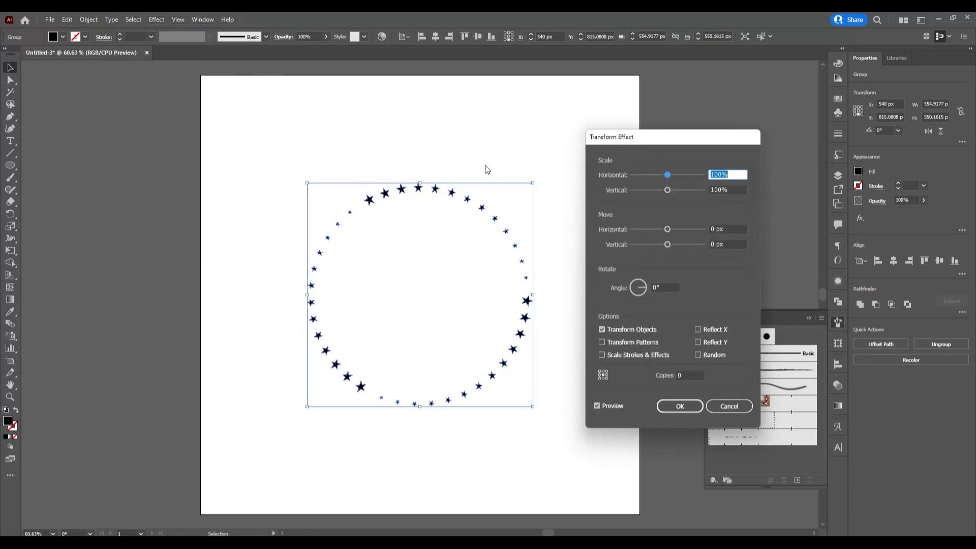
{"action": "scroll", "coordinate": [721, 175], "scroll_direction": "down", "scroll_amount": 5}
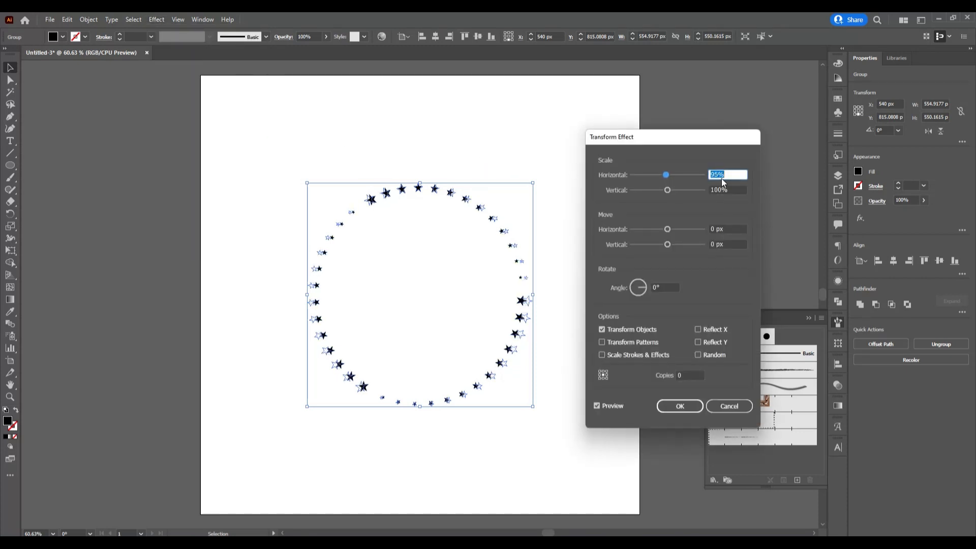
{"action": "scroll", "coordinate": [721, 175], "scroll_direction": "down", "scroll_amount": 5}
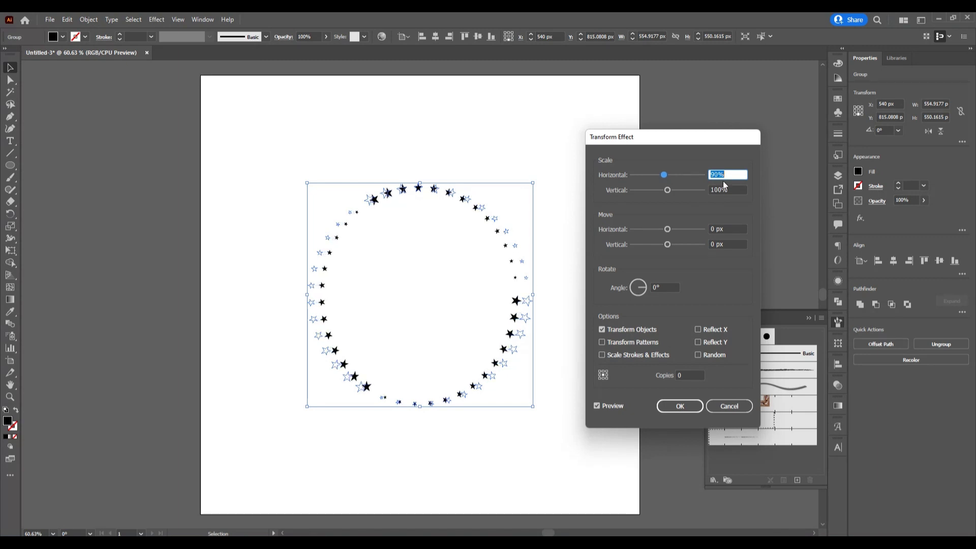
{"action": "left_click", "coordinate": [720, 190]}
{"action": "scroll", "coordinate": [720, 190], "scroll_direction": "down", "scroll_amount": 10}
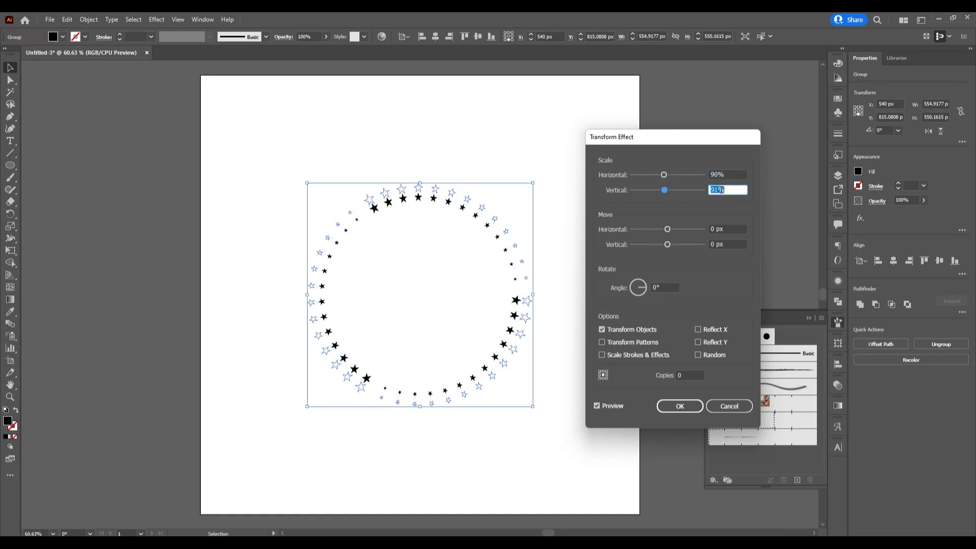
- Set the number of copies in the Transform effect to 40
{"action": "left_click", "coordinate": [692, 375]}
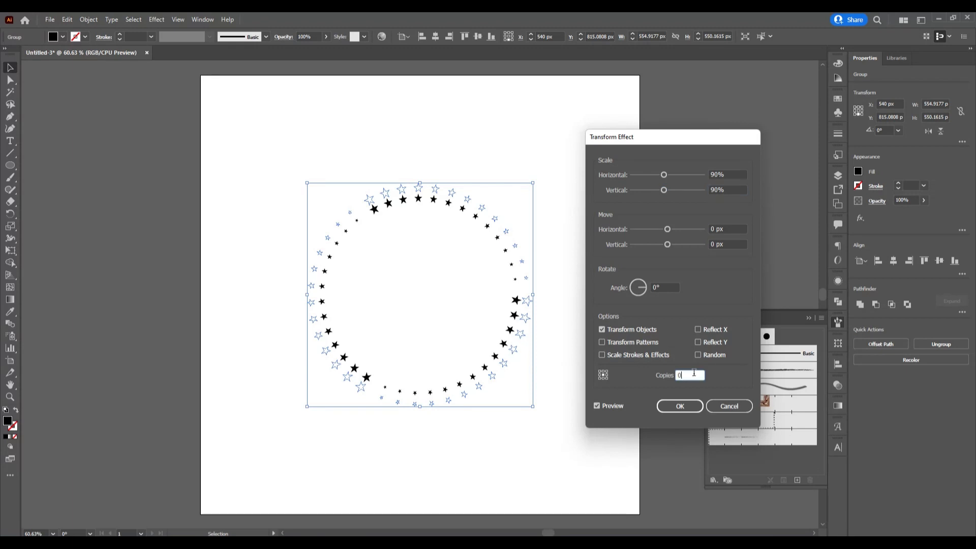
{"action": "scroll", "coordinate": [695, 373], "scroll_direction": "up", "scroll_amount": 6}
{"action": "scroll", "coordinate": [694, 374], "scroll_direction": "up", "scroll_amount": 18}
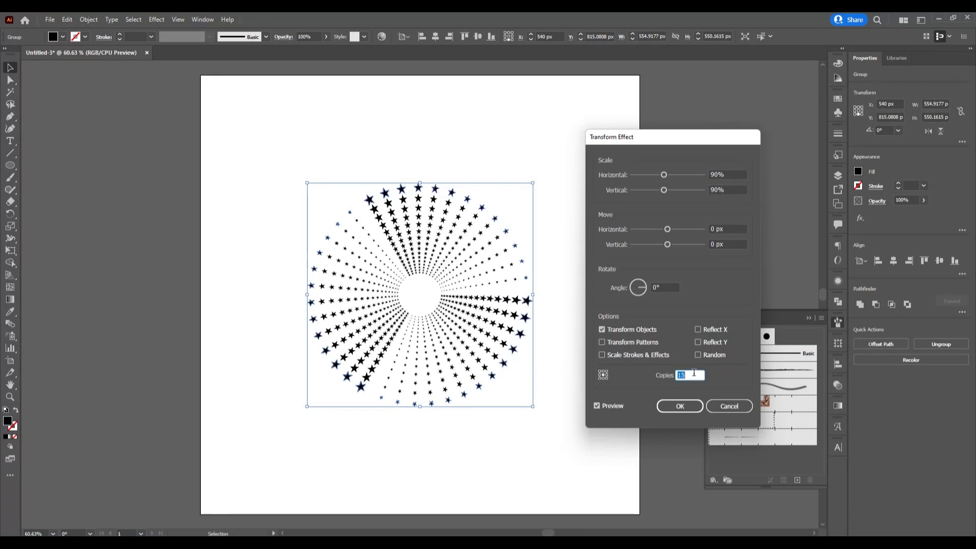
{"action": "scroll", "coordinate": [694, 373], "scroll_direction": "up", "scroll_amount": 2}
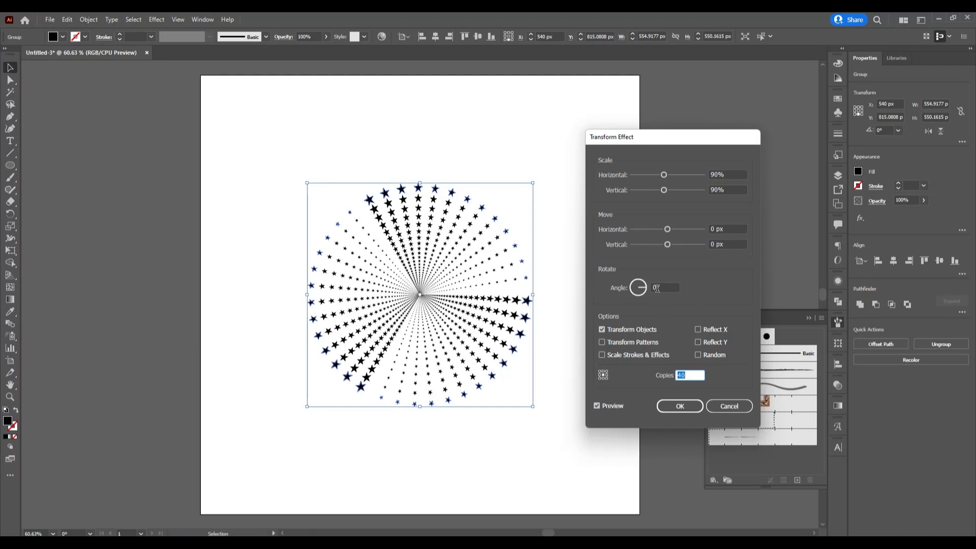
- Set the Transform effect's rotation angle to -5° and apply the effect to the star ring
{"action": "double_click", "coordinate": [657, 288]}
{"action": "key", "text": "Up"}
{"action": "key", "text": "Up"}
{"action": "key", "text": "Up"}
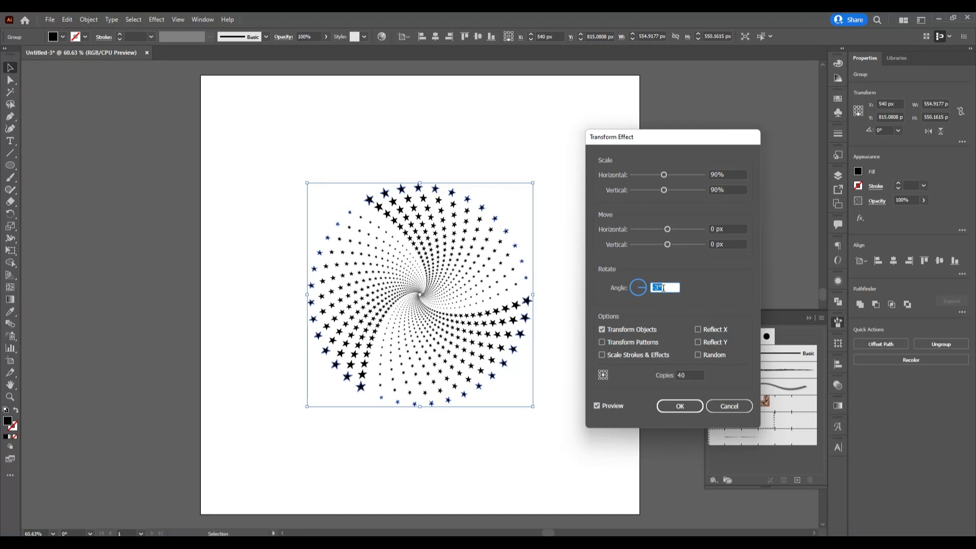
{"action": "key", "text": "Up"}
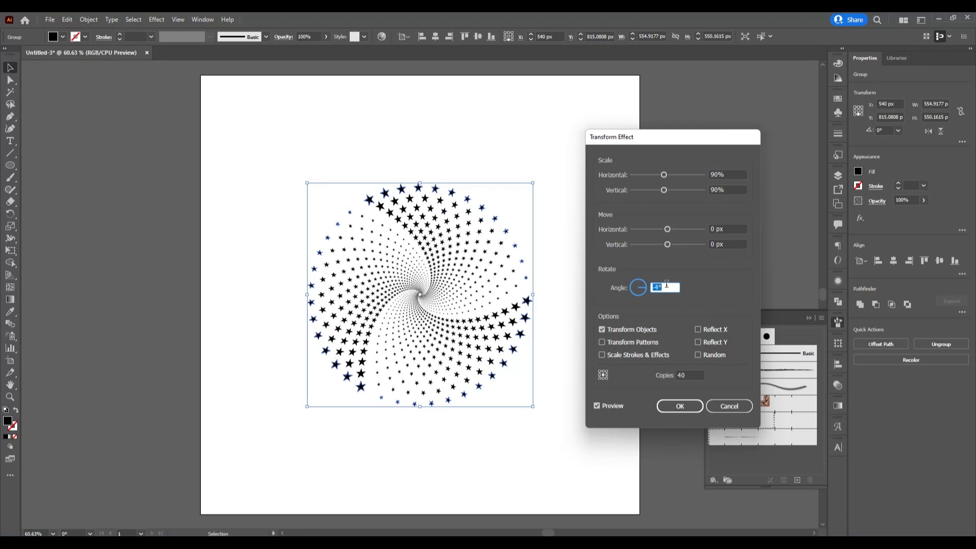
{"action": "key", "text": "Up"}
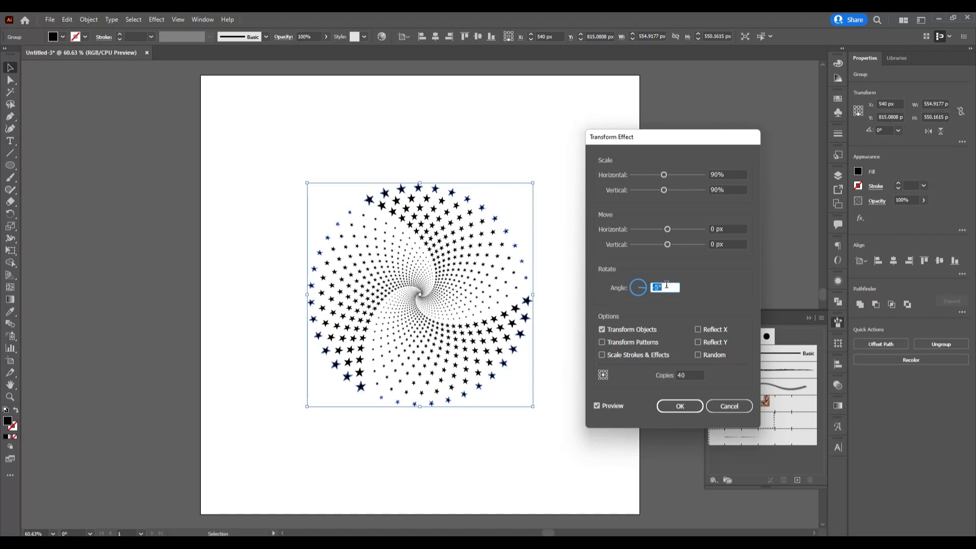
{"action": "left_click", "coordinate": [675, 410]}
- Expand the appearance of the star spiral and deselect it
{"action": "left_click", "coordinate": [88, 19]}
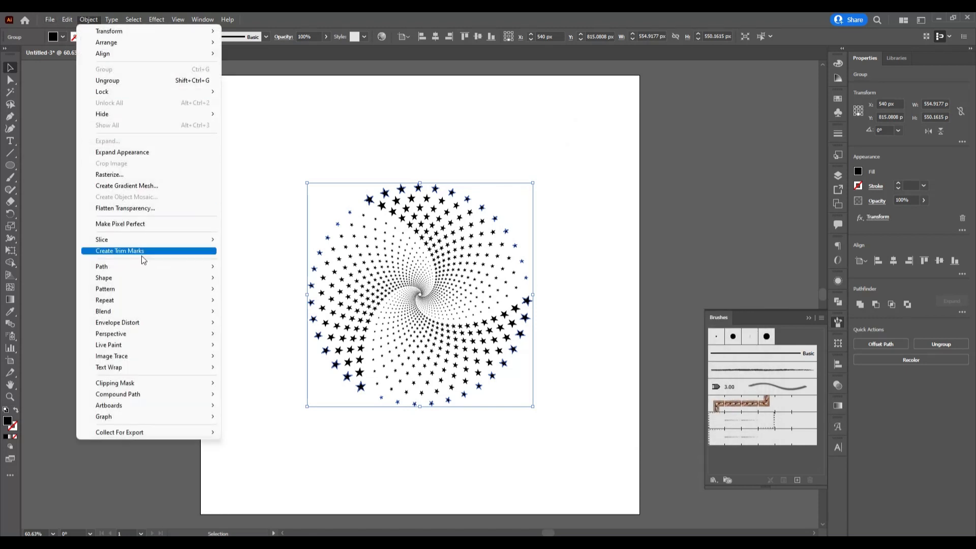
{"action": "left_click", "coordinate": [144, 153]}
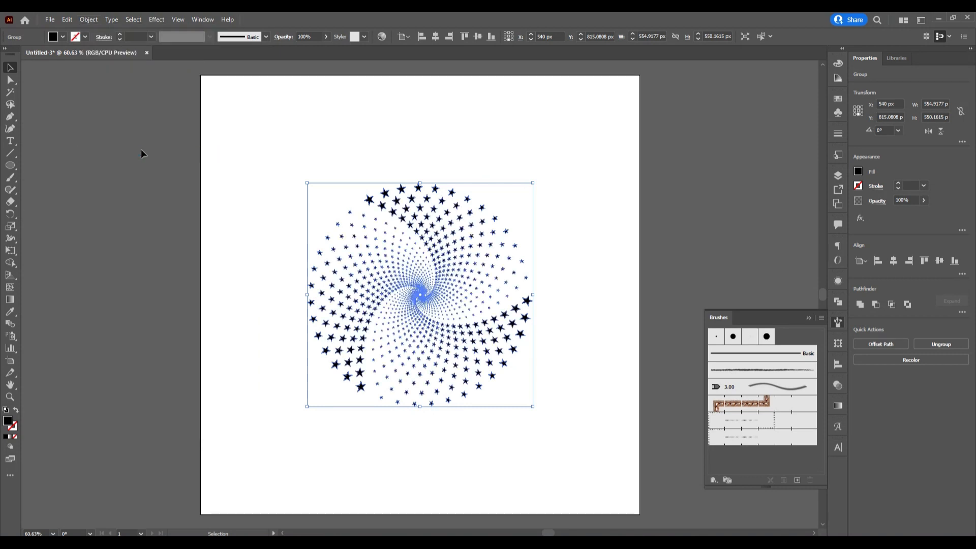
{"action": "left_click", "coordinate": [197, 181]}
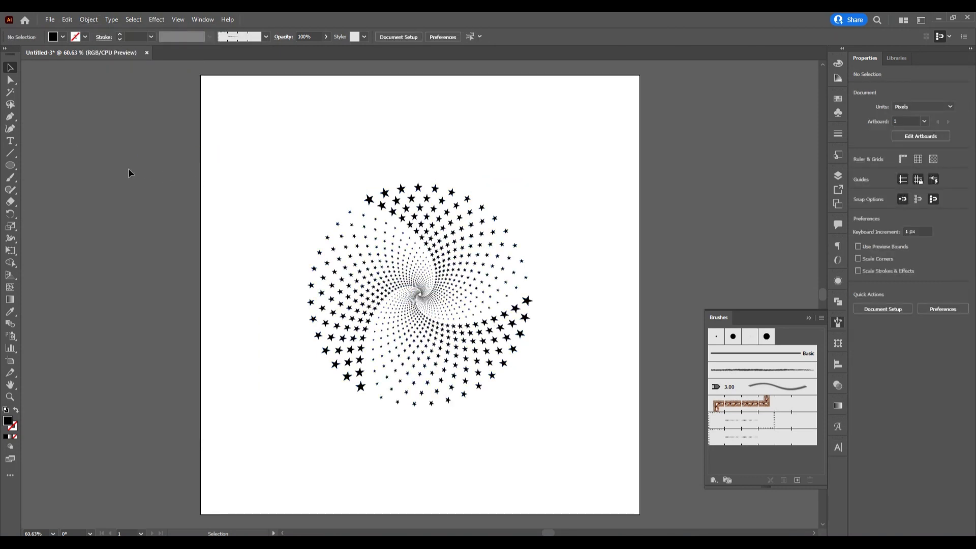
- Draw a black 1080 × 1080 px rectangle covering the whole artboard and send it to the back behind the star spiral
{"action": "left_click_drag", "start_coordinate": [15, 168], "coordinate": [56, 167]}
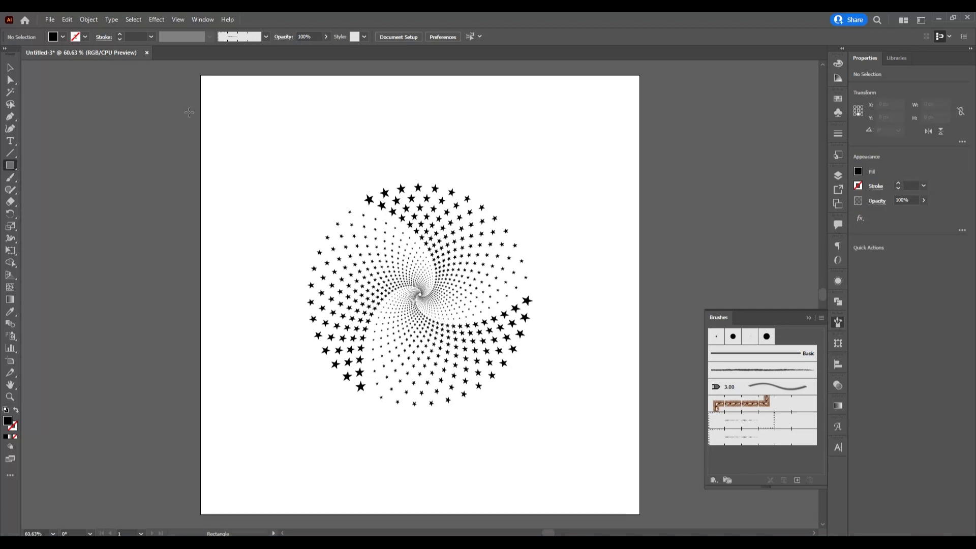
{"action": "mouse_move", "coordinate": [201, 76]}
{"action": "left_mouse_down"}
{"action": "mouse_move", "coordinate": [543, 389]}
{"action": "mouse_move", "coordinate": [606, 487]}
{"action": "mouse_move", "coordinate": [639, 515]}
{"action": "left_mouse_up"}
{"action": "left_click", "coordinate": [11, 67]}
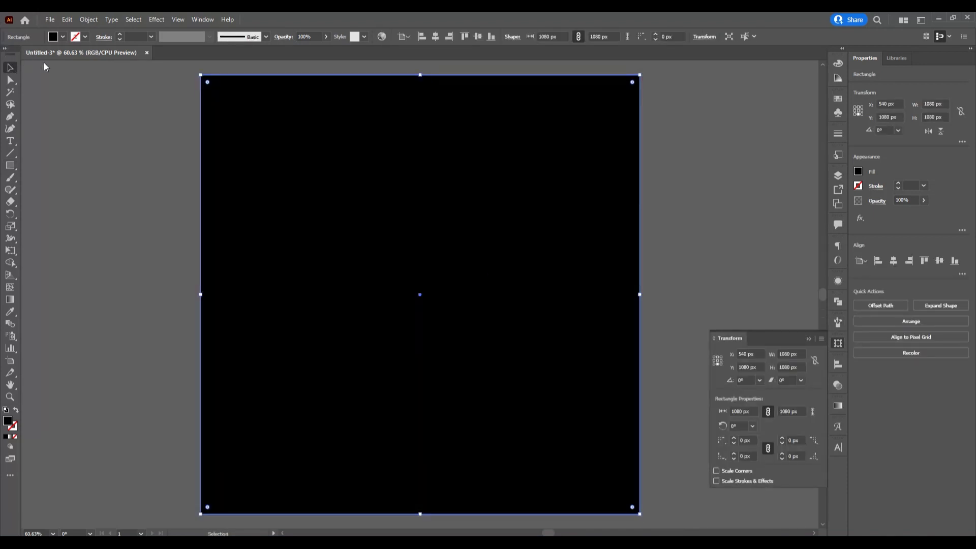
{"action": "right_click", "coordinate": [268, 171]}
{"action": "mouse_move", "coordinate": [356, 359]}
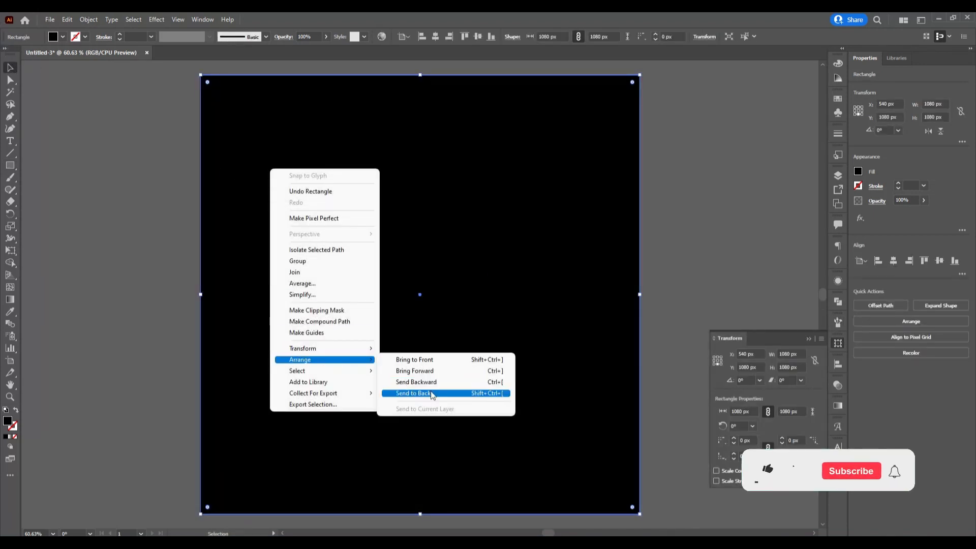
{"action": "left_click", "coordinate": [431, 393]}
{"action": "left_click", "coordinate": [89, 99]}
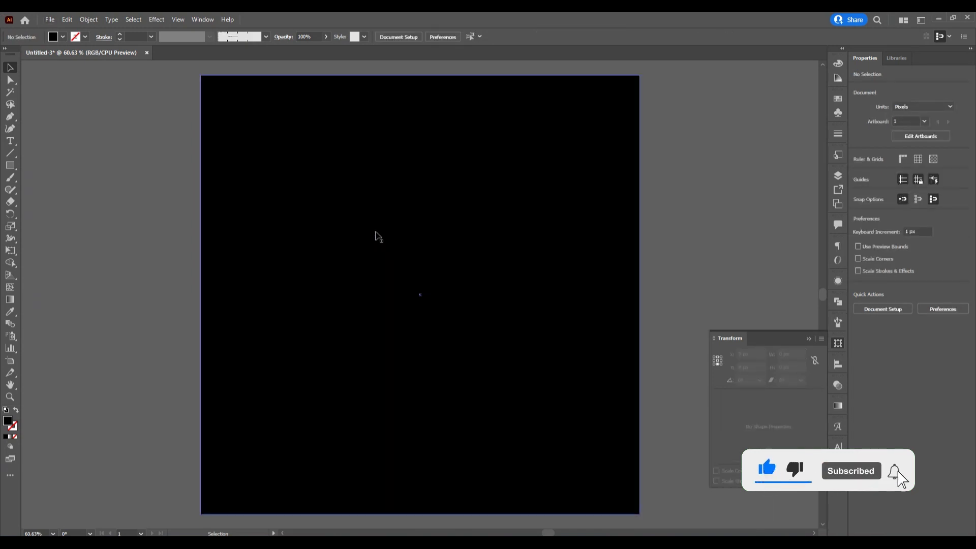
- Select the star spiral group, change its fill to white and deselect it
{"action": "key", "text": "ctrl+v"}
{"action": "left_click", "coordinate": [60, 37]}
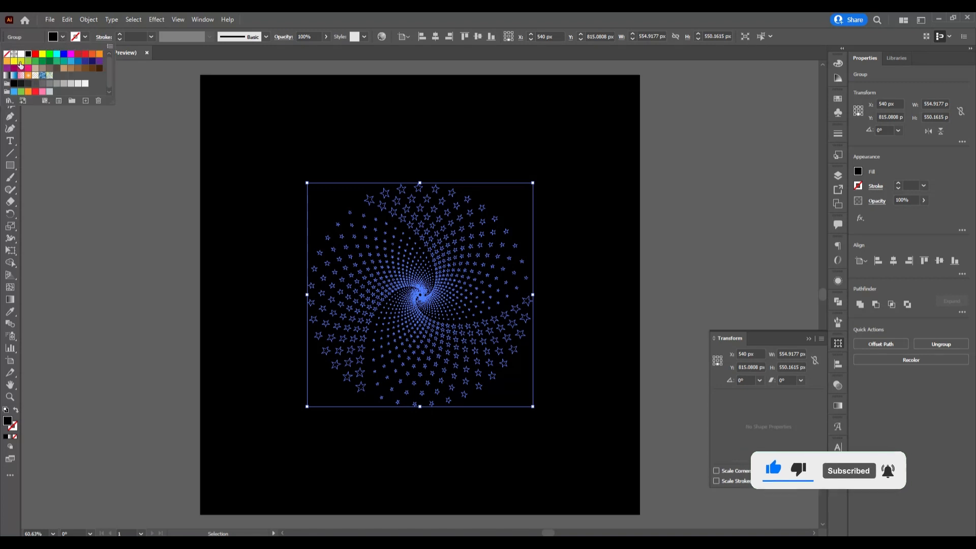
{"action": "left_click", "coordinate": [22, 55]}
{"action": "left_click", "coordinate": [133, 239]}
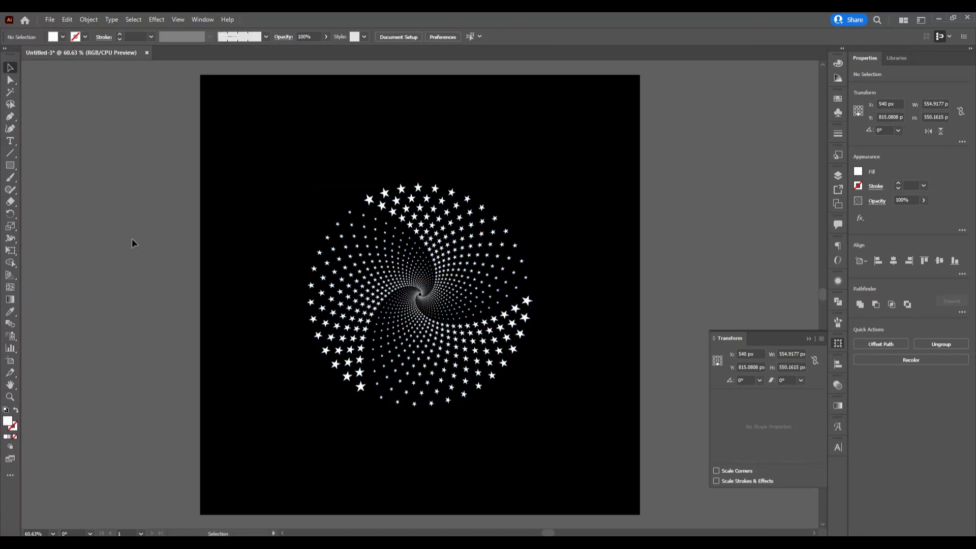